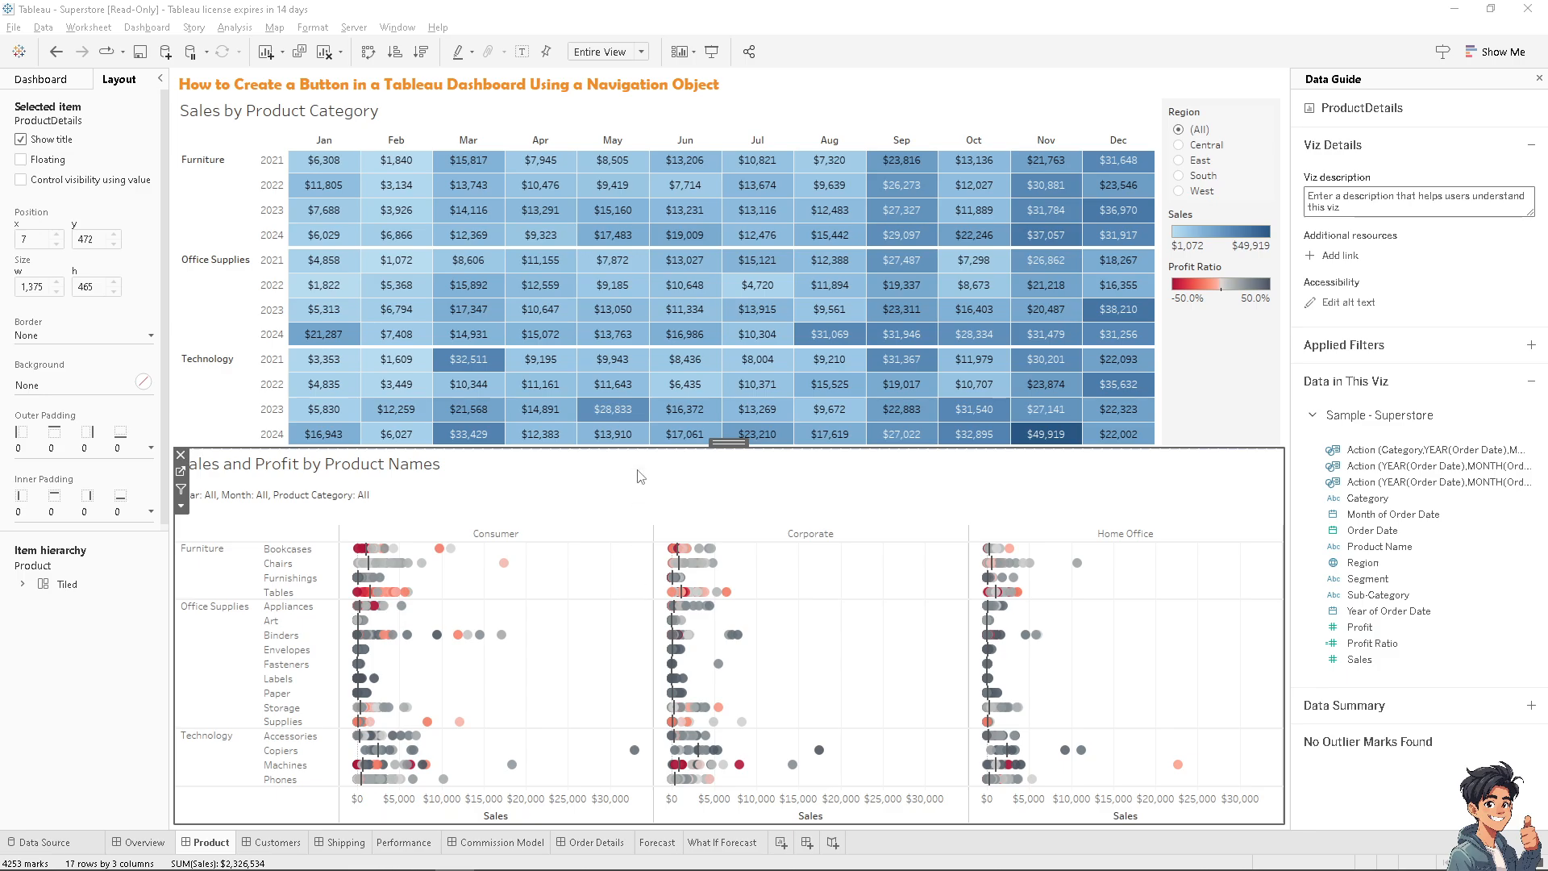
Look through the workbook's dashboards and sheets, including Customers, Performance, Commission Model and Order Details
{"action": "left_click", "coordinate": [275, 842]}
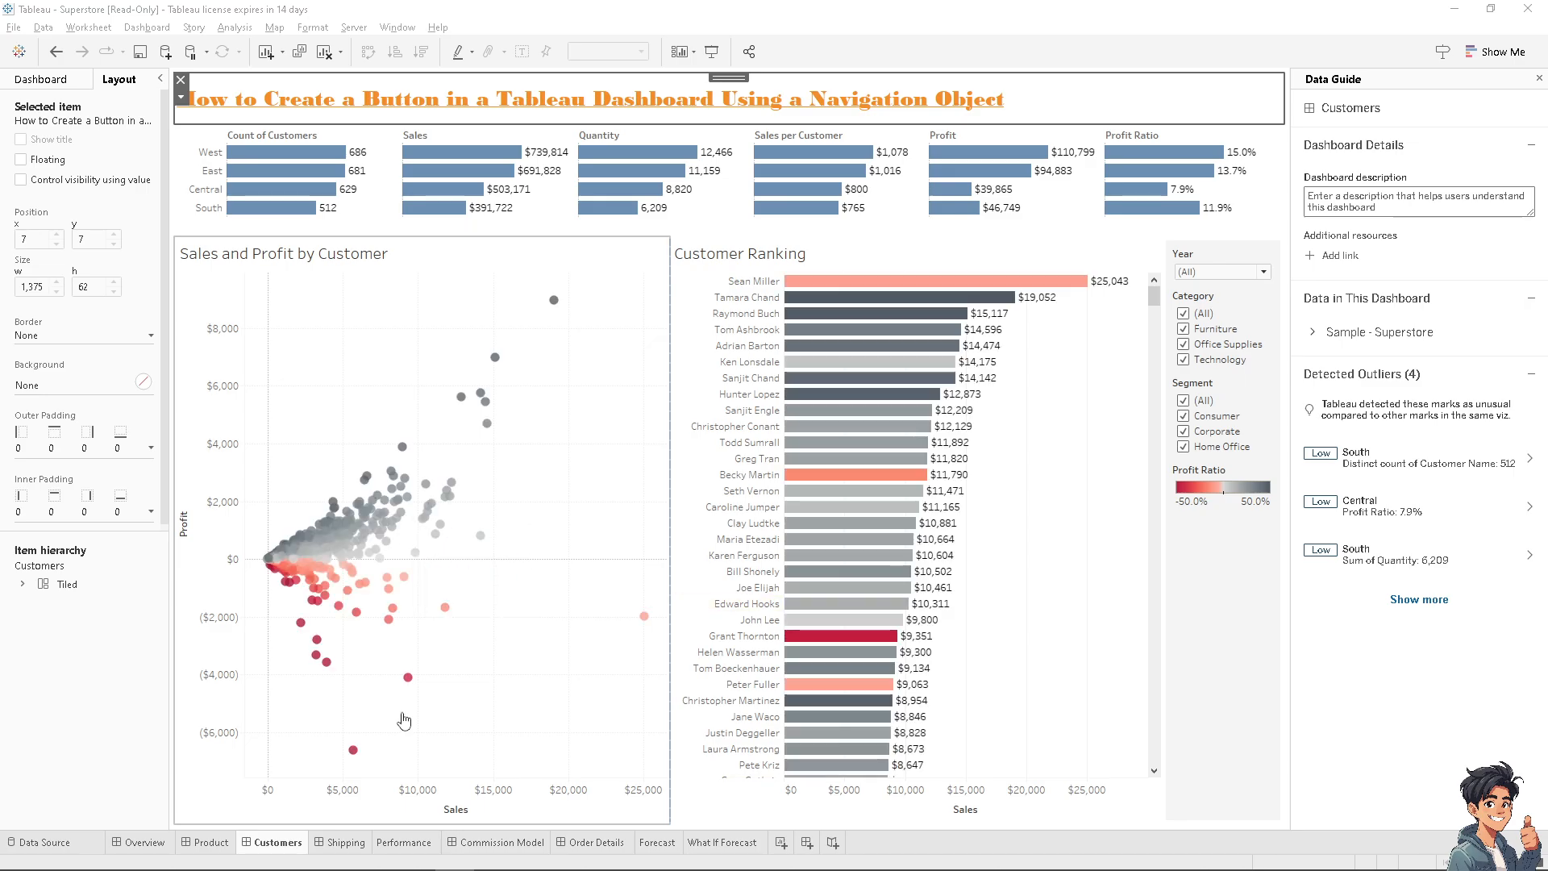
{"action": "left_click", "coordinate": [401, 851]}
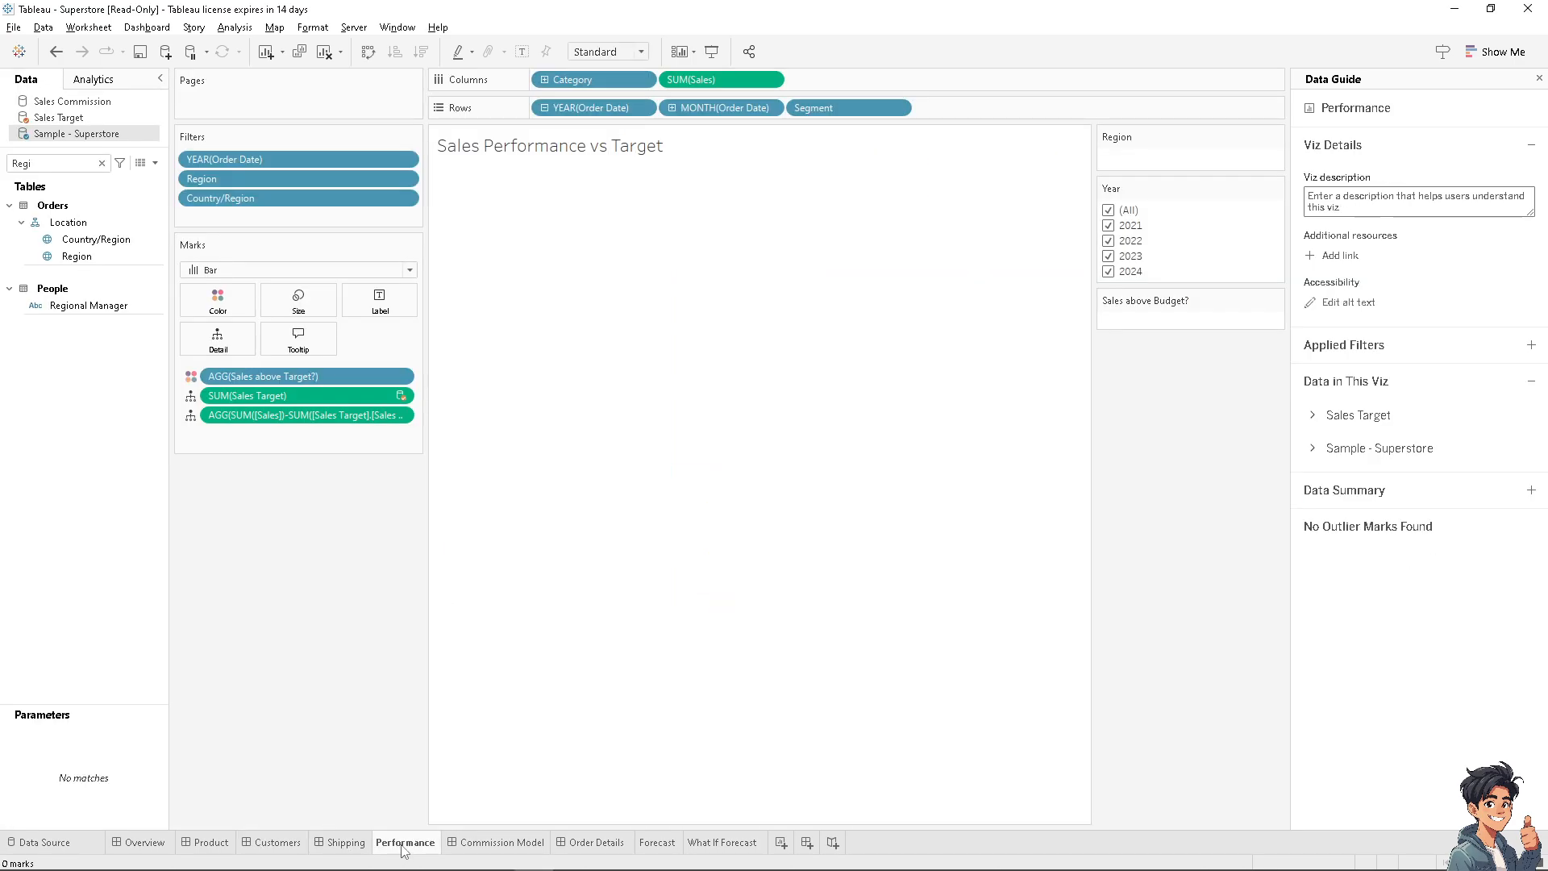
{"action": "left_click", "coordinate": [501, 842]}
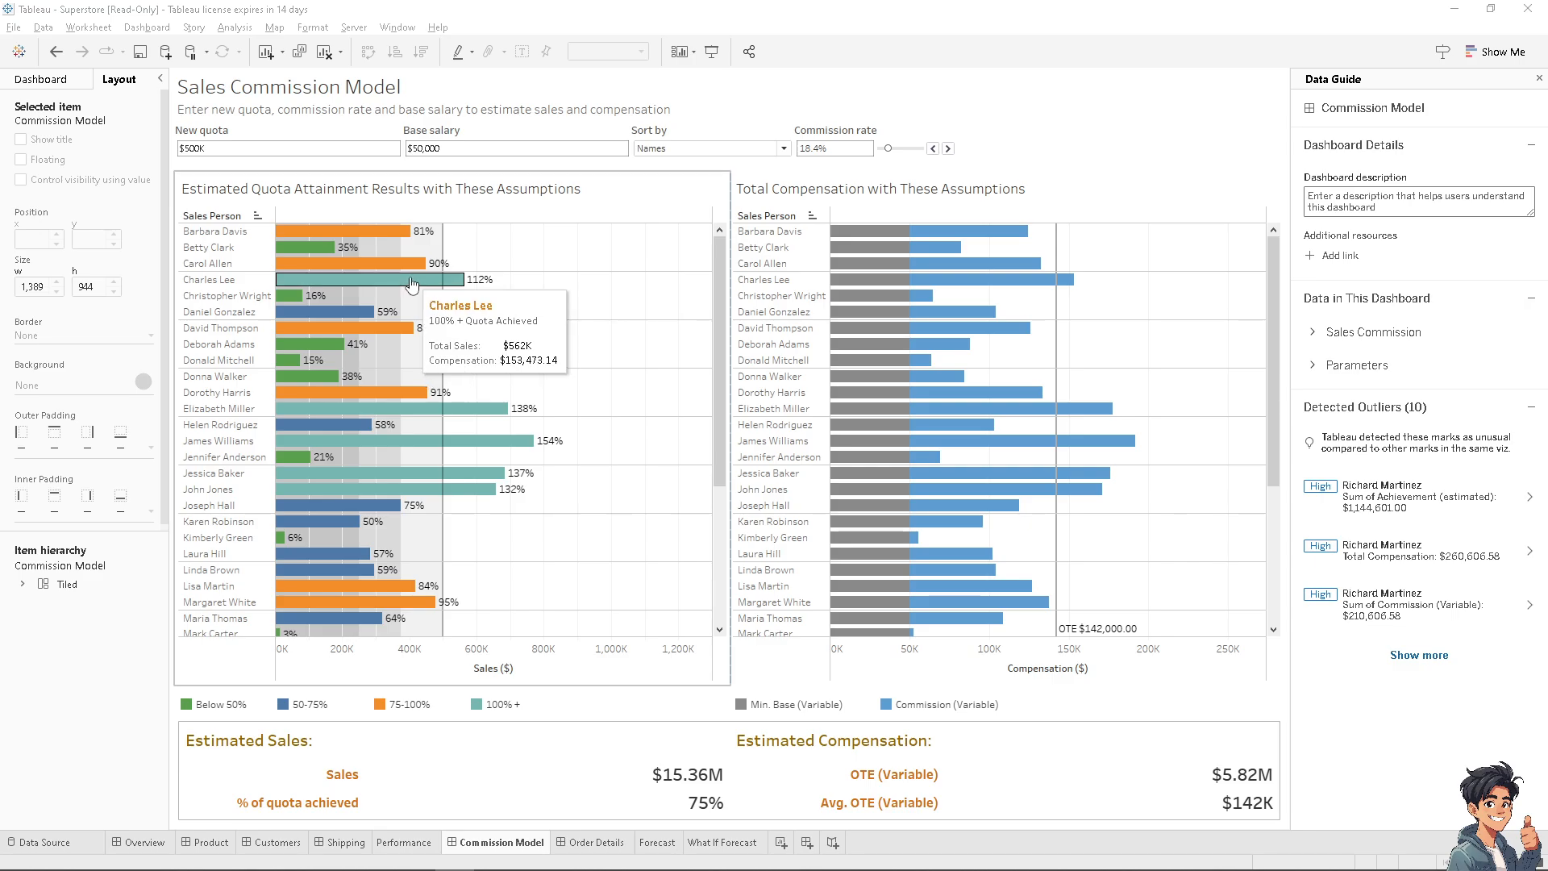
{"action": "left_click", "coordinate": [601, 842]}
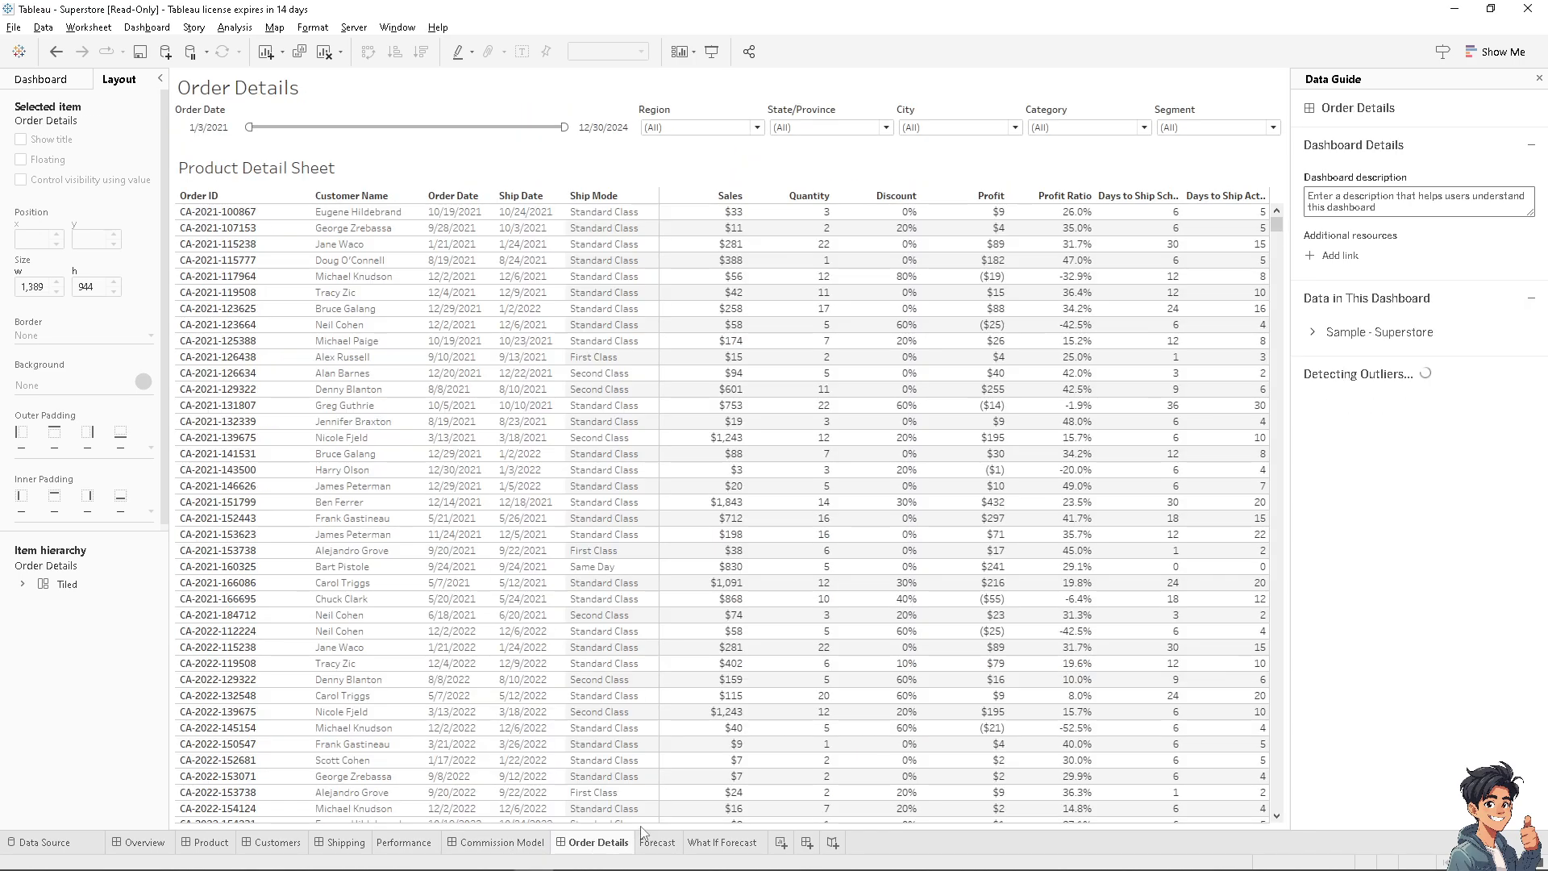
{"action": "left_click", "coordinate": [707, 842]}
{"action": "left_click", "coordinate": [530, 847]}
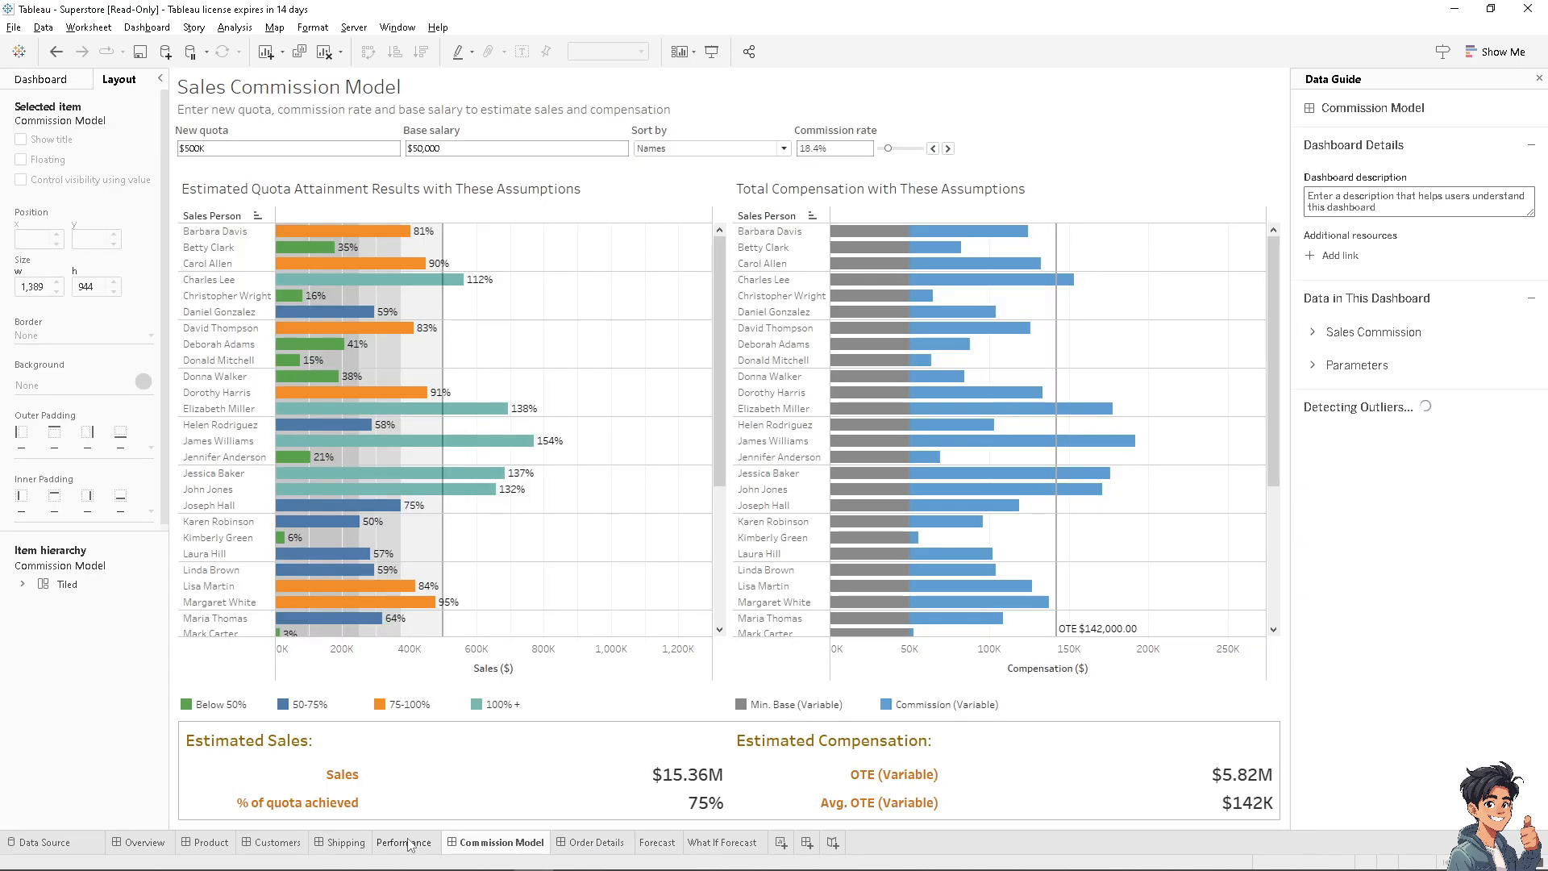
{"action": "left_click", "coordinate": [407, 842]}
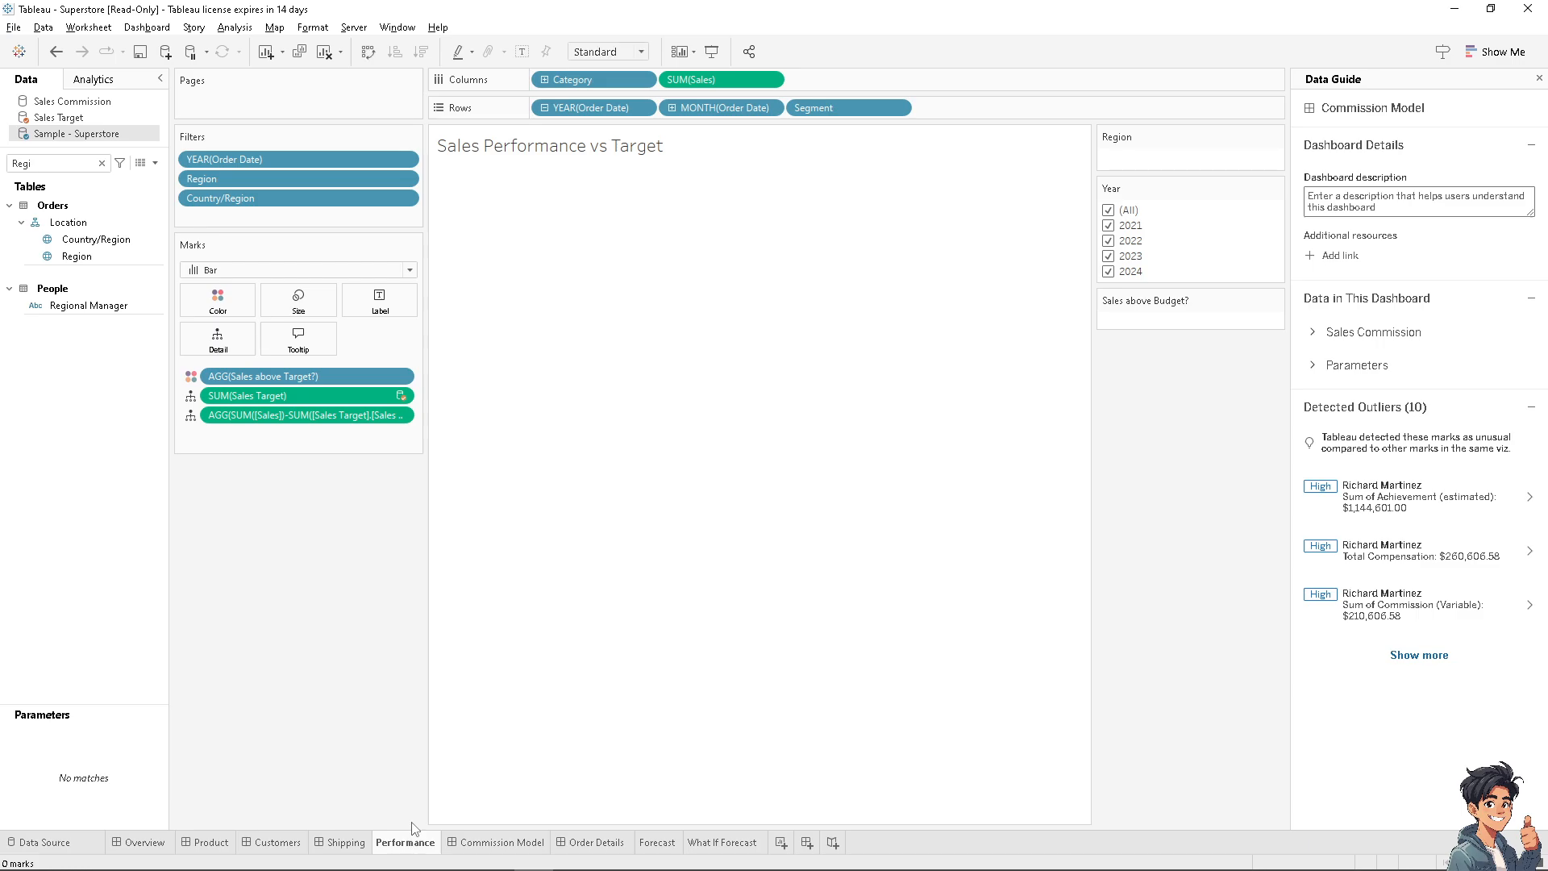
{"action": "left_click", "coordinate": [336, 845]}
Open the Commission Model dashboard and add a tiled Navigation object above its title
{"action": "left_click", "coordinate": [494, 844]}
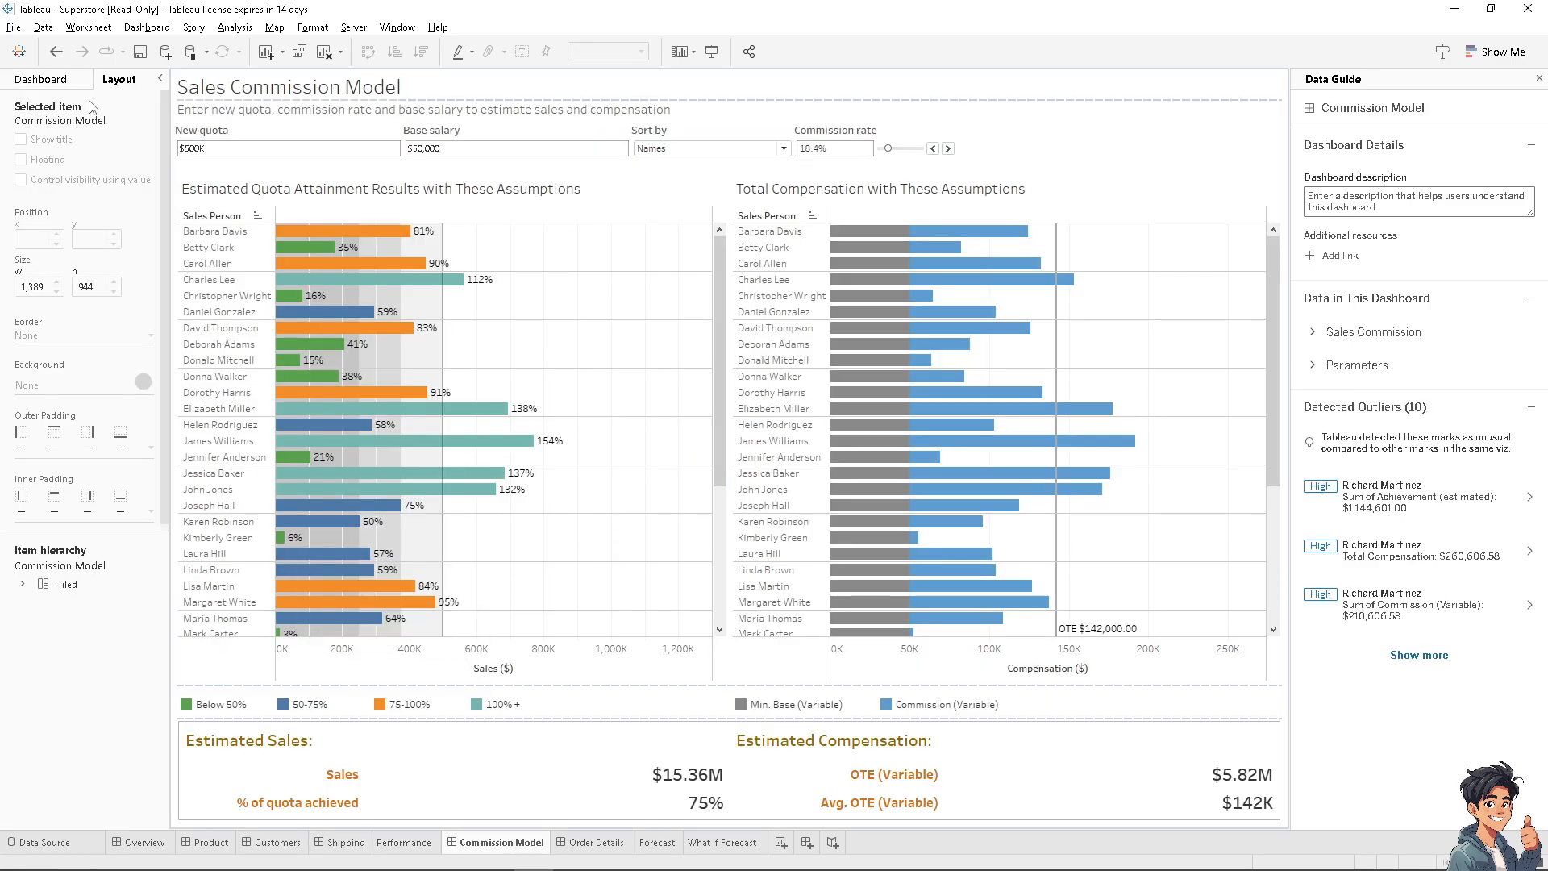
{"action": "left_click", "coordinate": [51, 83]}
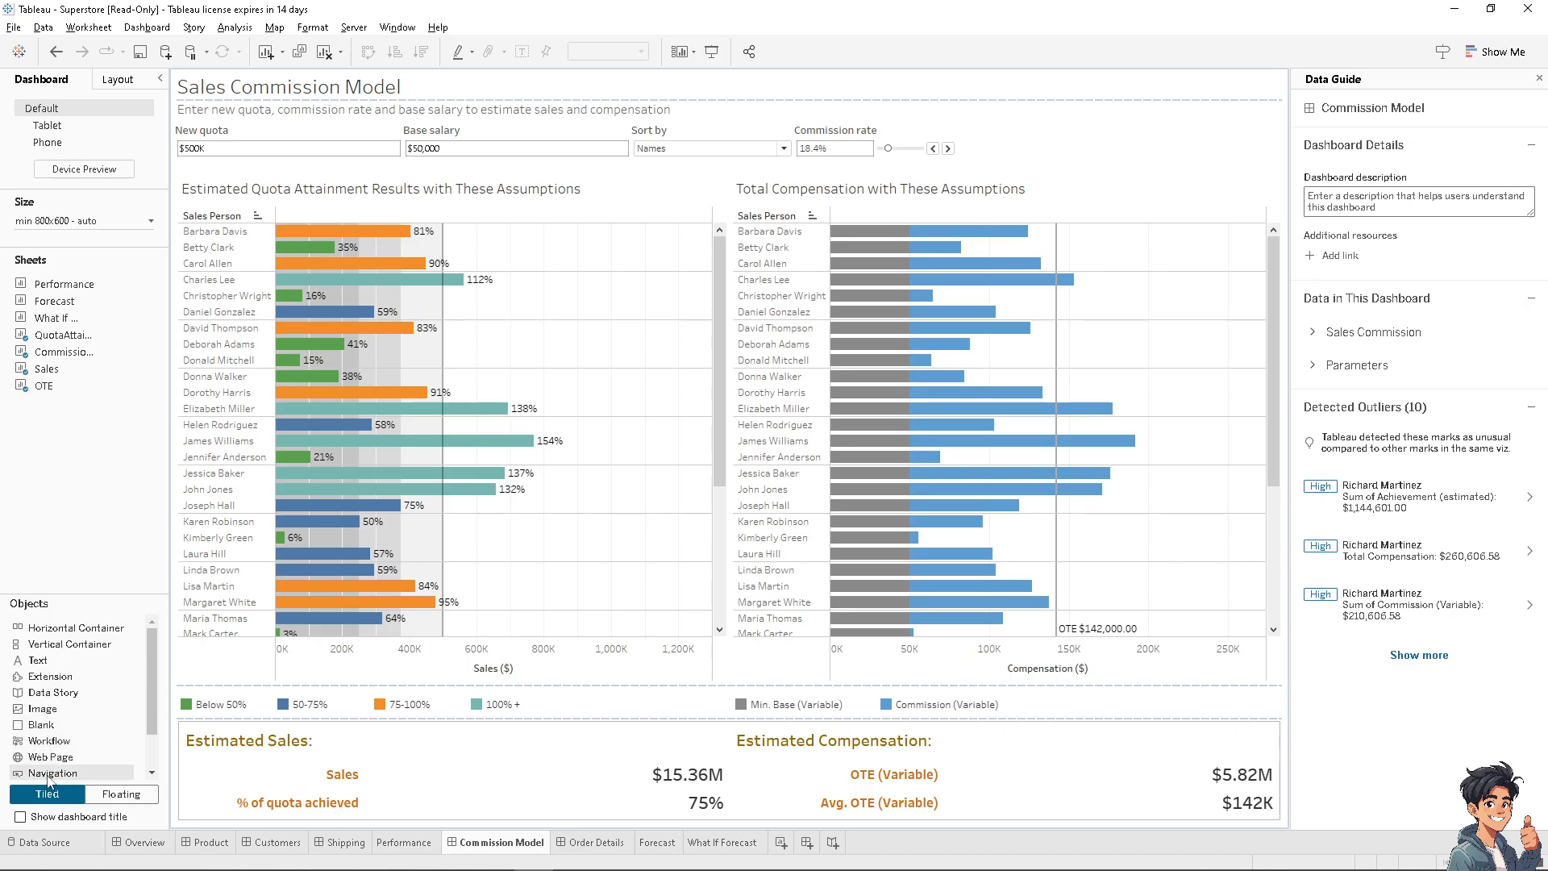
{"action": "left_click_drag", "start_coordinate": [50, 774], "coordinate": [661, 83]}
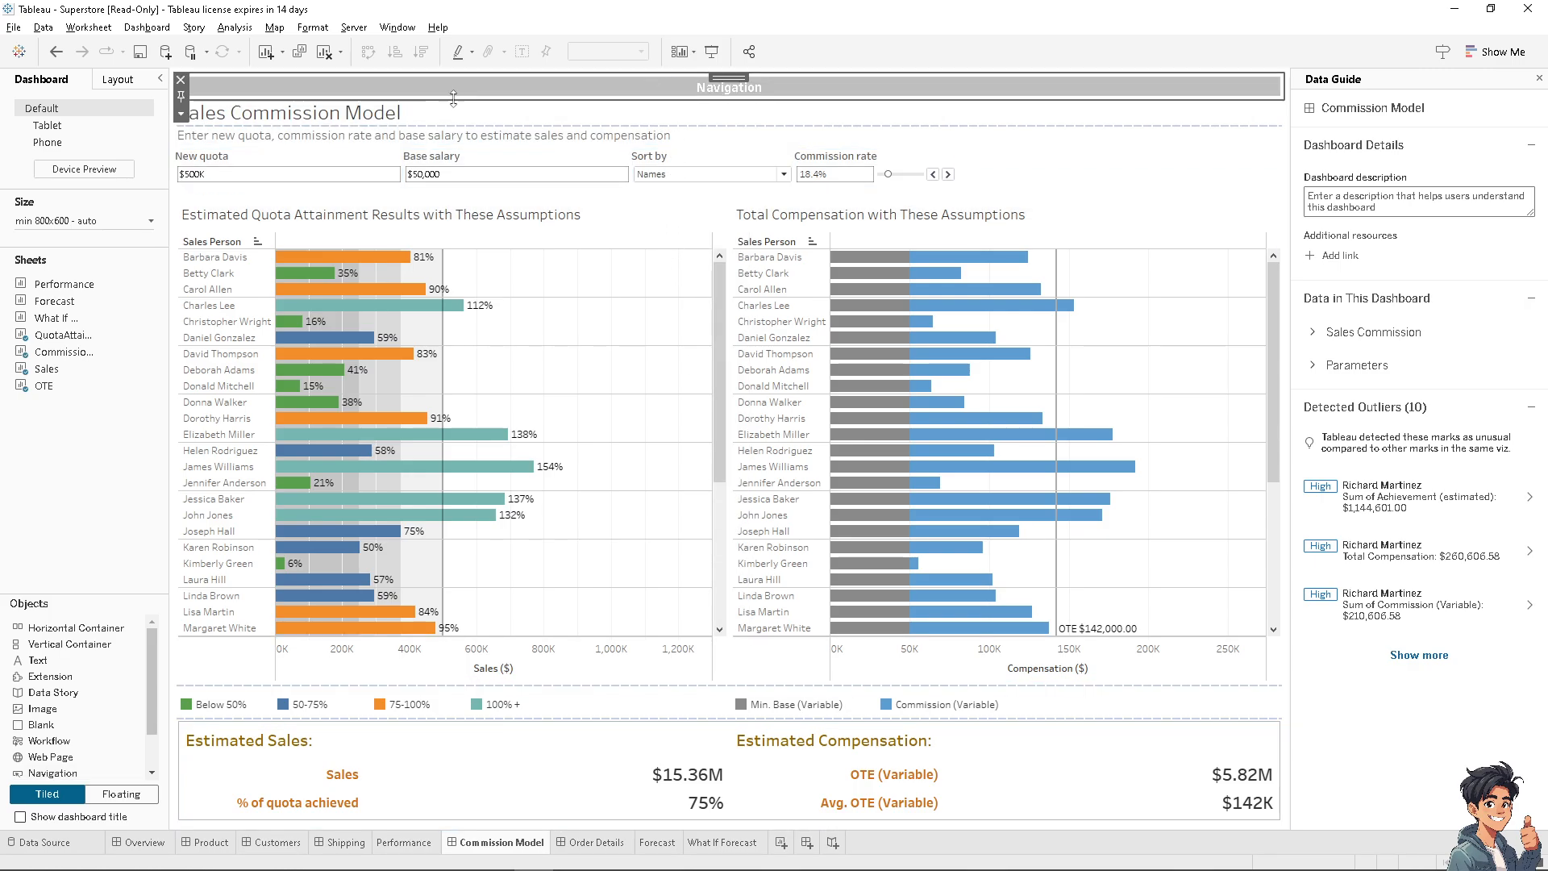
Replace the Sales Commission Model title text with "How to Create a Button in a Tableau Dashboard Using a Navigation Object"
{"action": "double_click", "coordinate": [361, 119]}
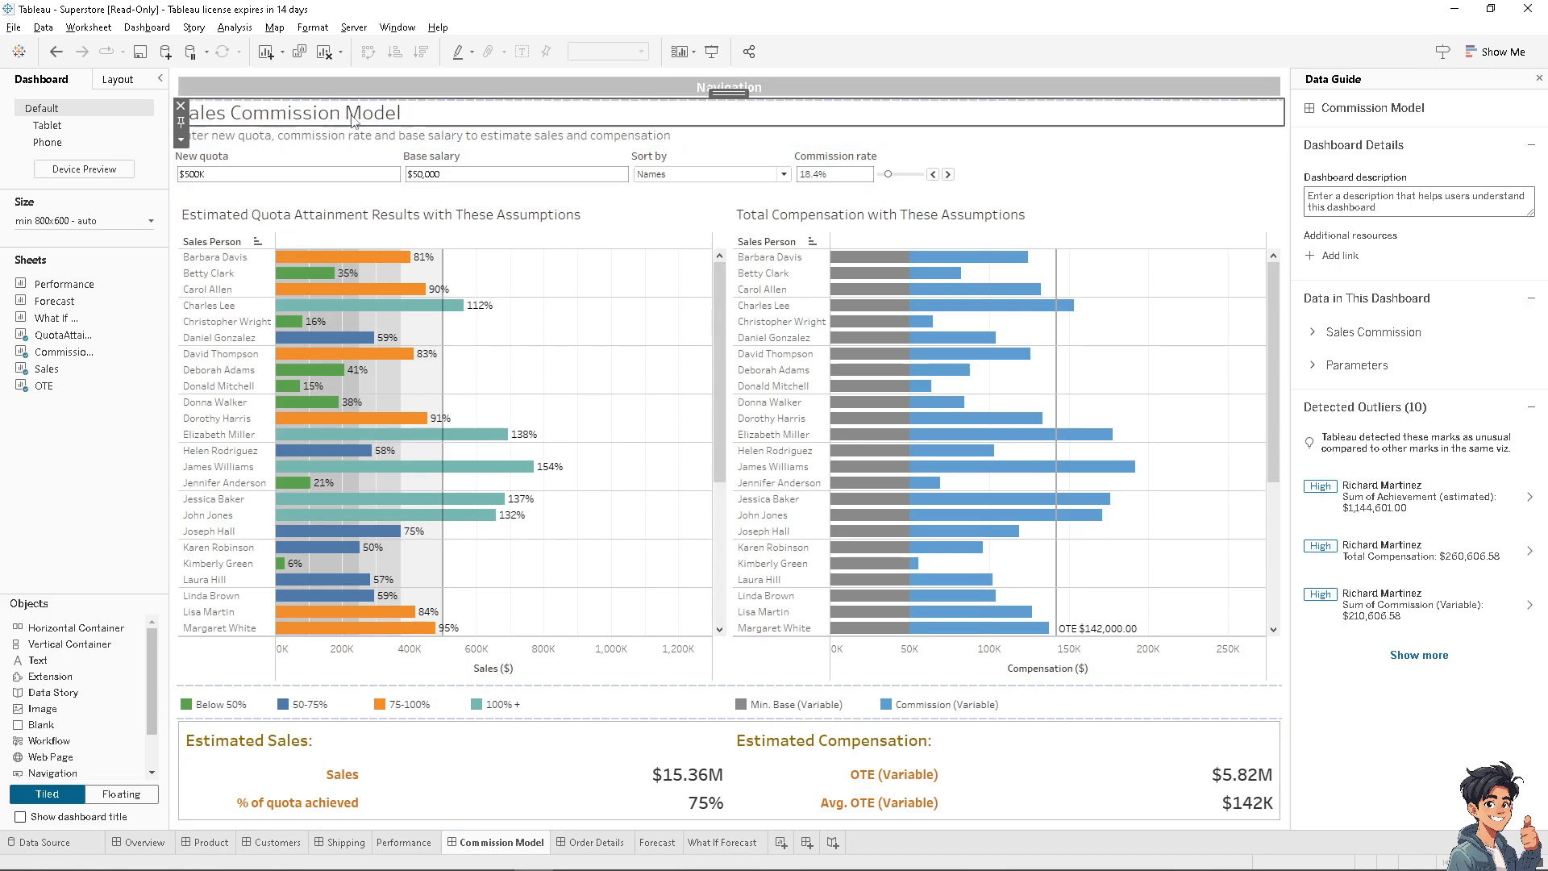
{"action": "key", "text": "ctrl+a"}
{"action": "type", "text": "How to Create a Button in a Tableau Dashboard Using a Navigation Object"}
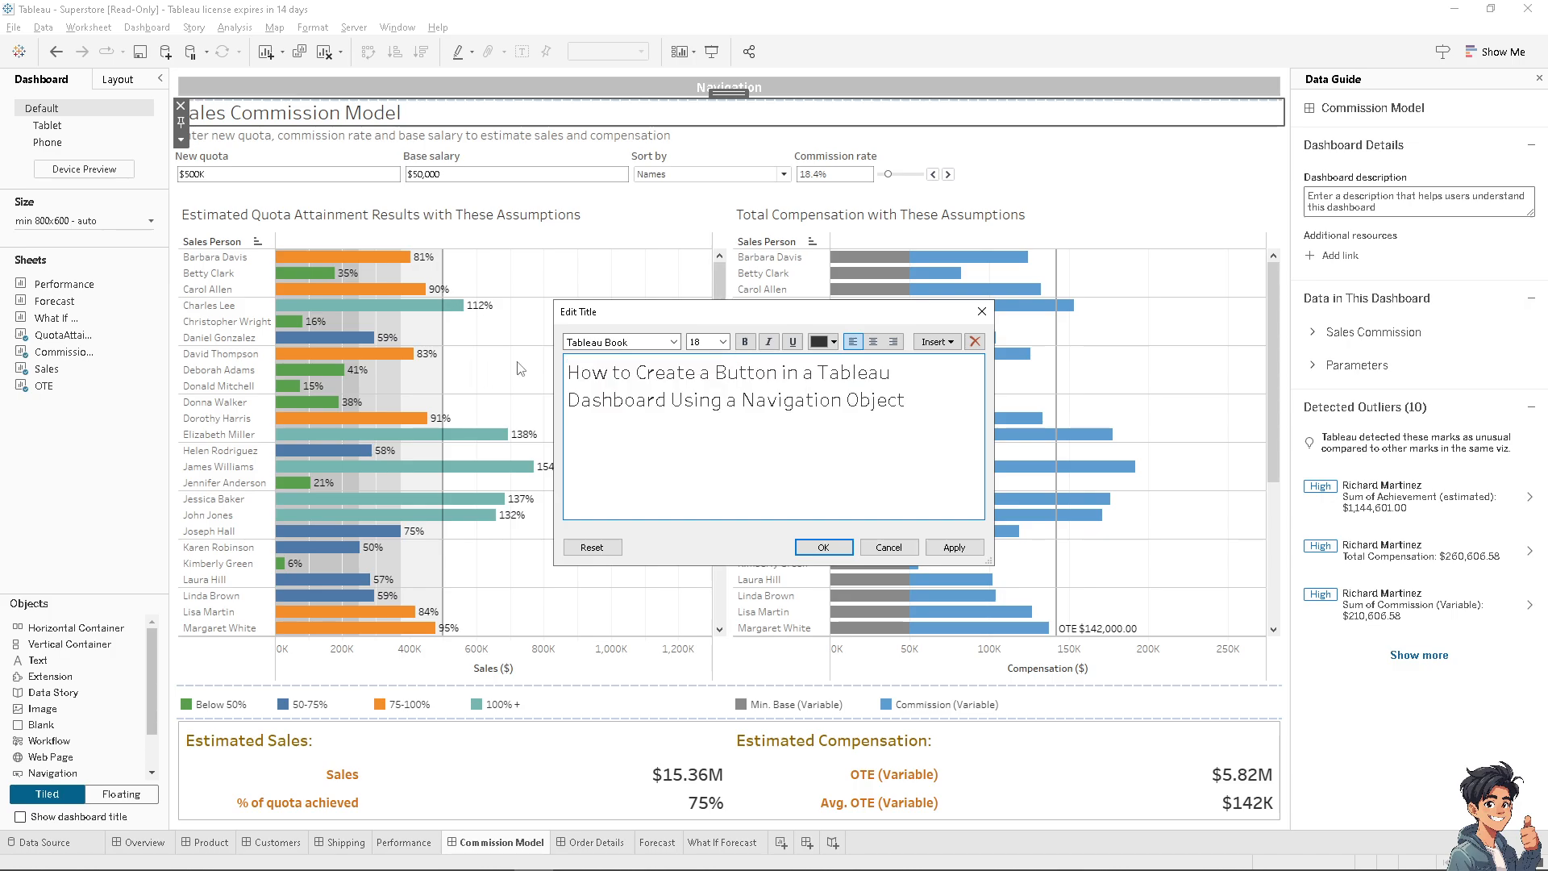
Format the whole title in Tw Cen MT Condensed Extra Bold, orange, bold and underlined, and apply it
{"action": "key", "text": "ctrl+a"}
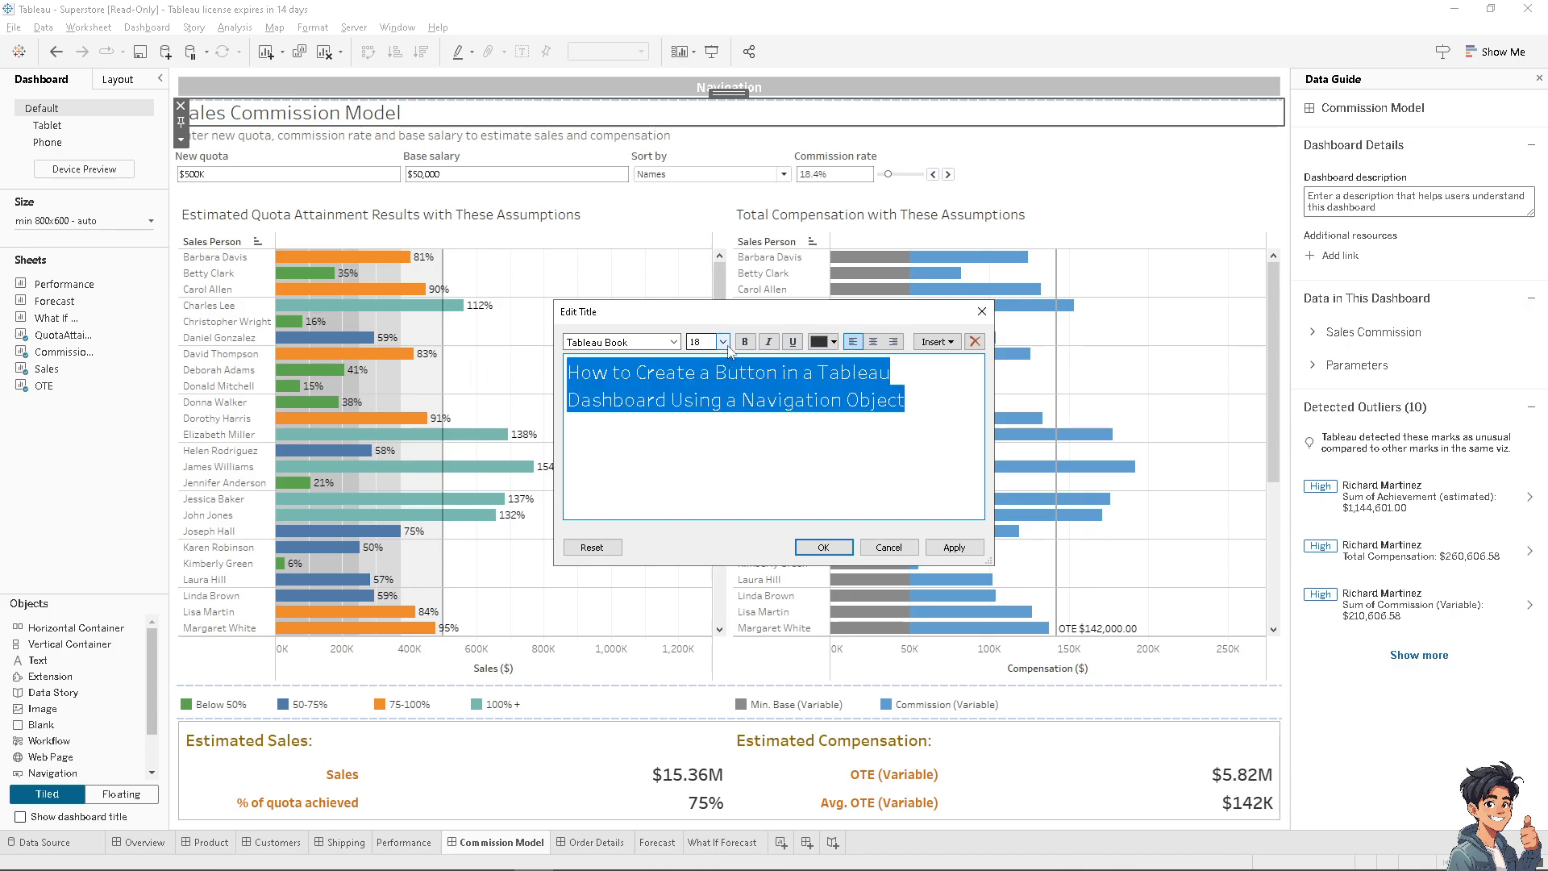
{"action": "left_click", "coordinate": [673, 341]}
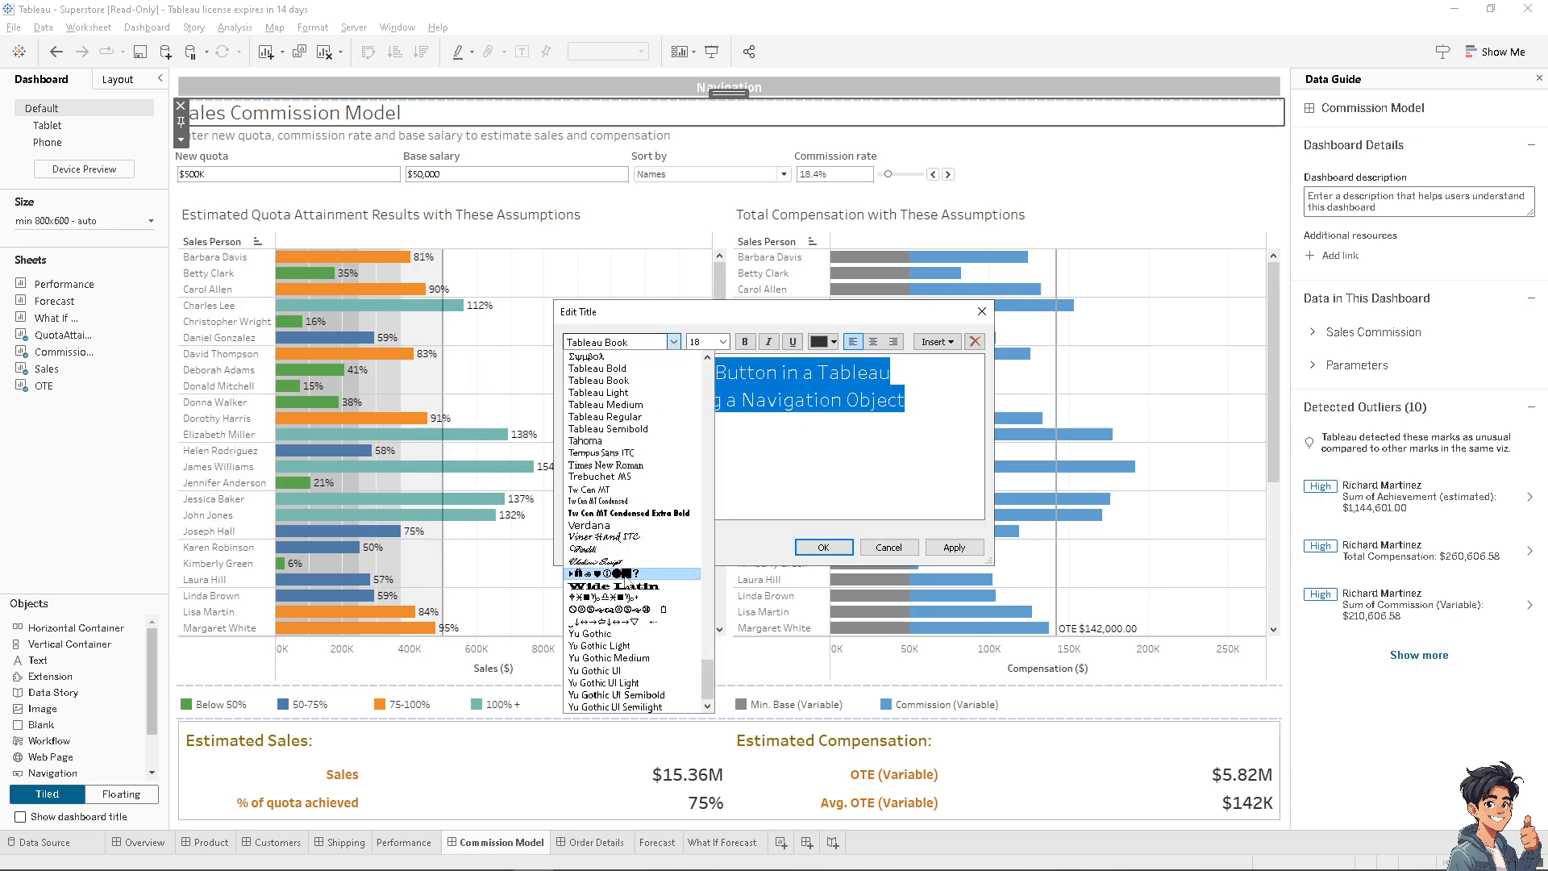
{"action": "left_click", "coordinate": [644, 514]}
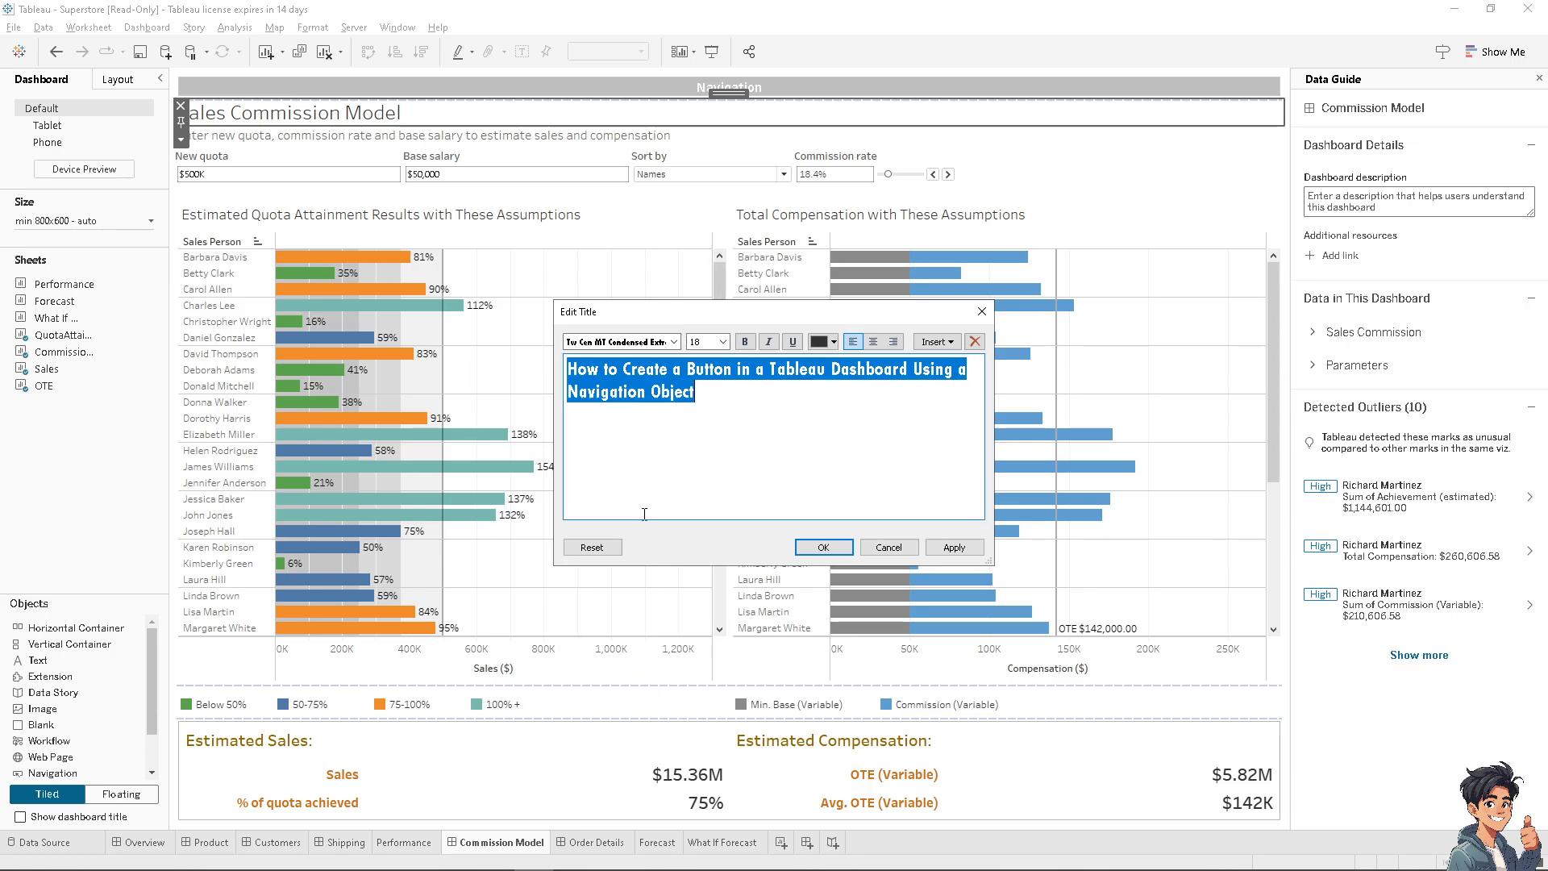
{"action": "left_click", "coordinate": [834, 342]}
{"action": "left_click", "coordinate": [851, 360]}
{"action": "left_click", "coordinate": [746, 342]}
{"action": "left_click", "coordinate": [792, 341]}
{"action": "left_click", "coordinate": [952, 548]}
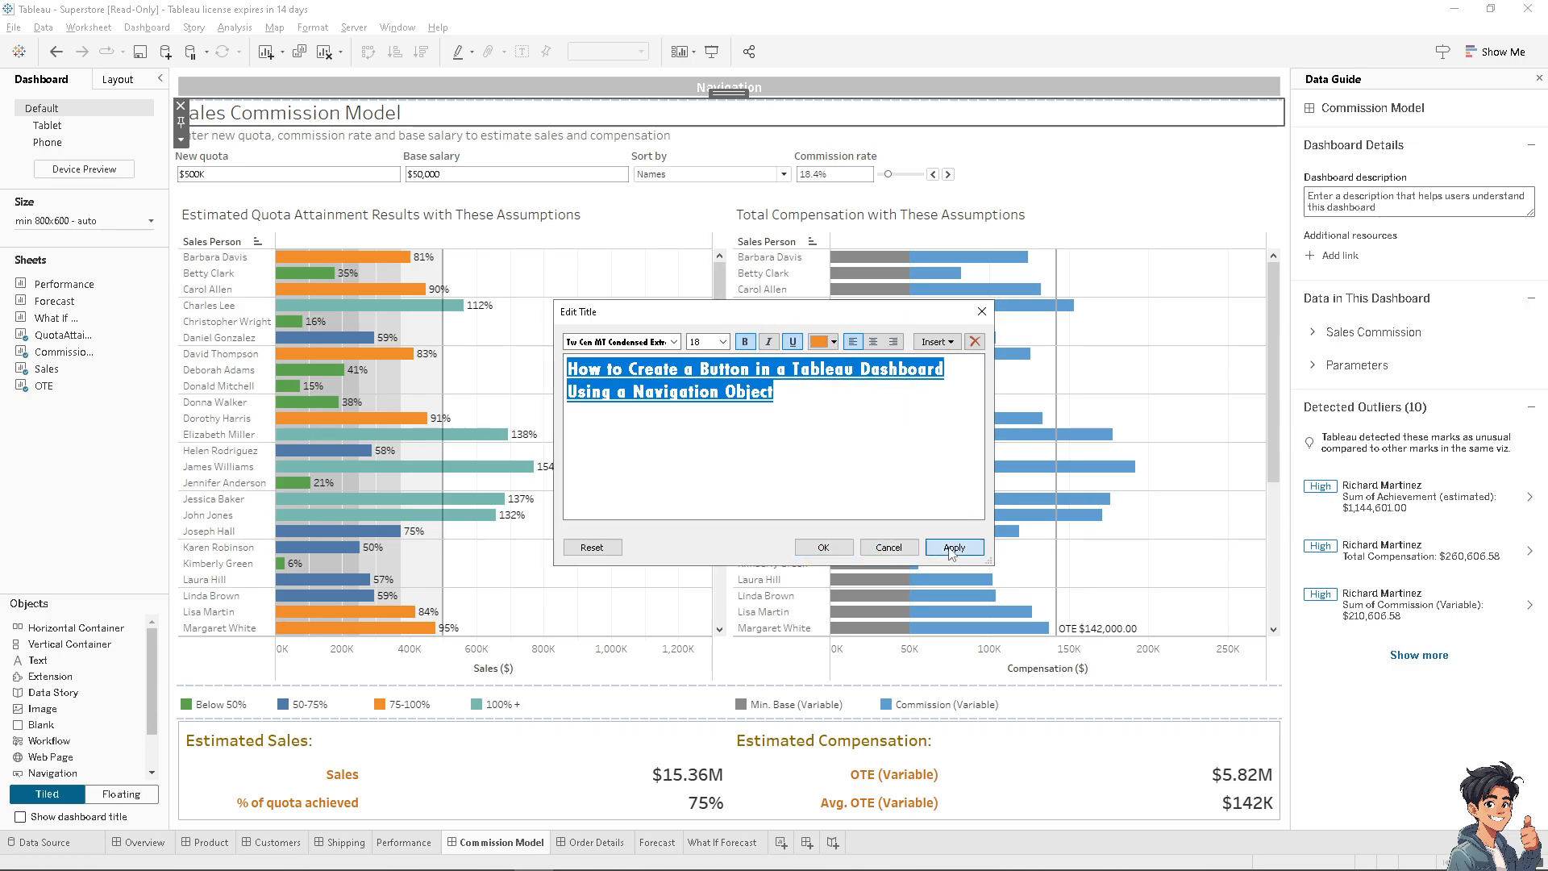
{"action": "left_click", "coordinate": [823, 547]}
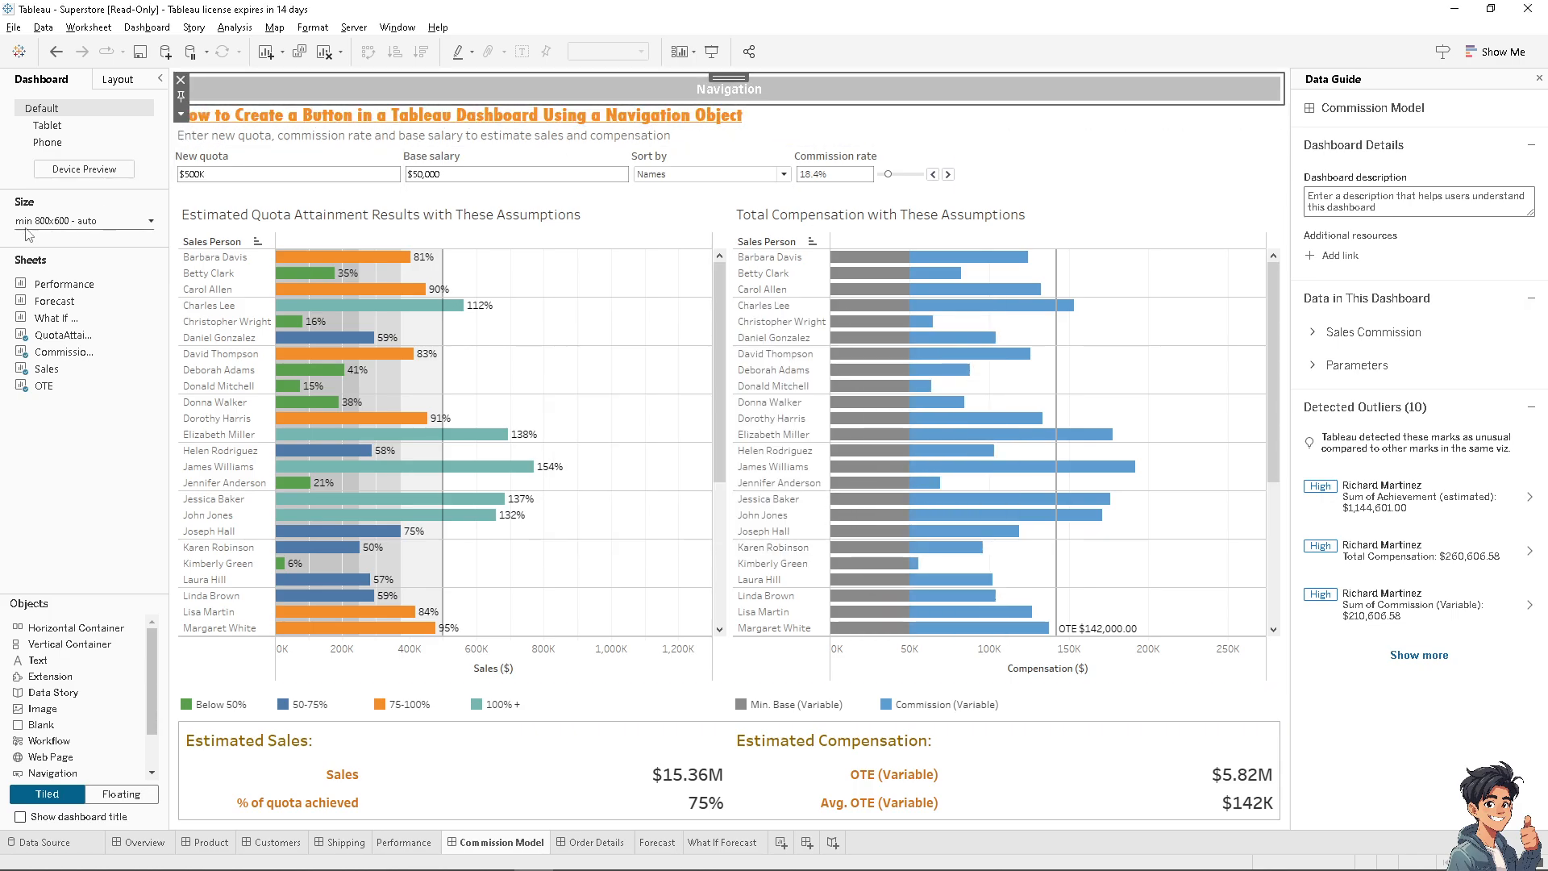
Edit the navigation button and set its navigation target to the Customers dashboard
{"action": "right_click", "coordinate": [737, 91]}
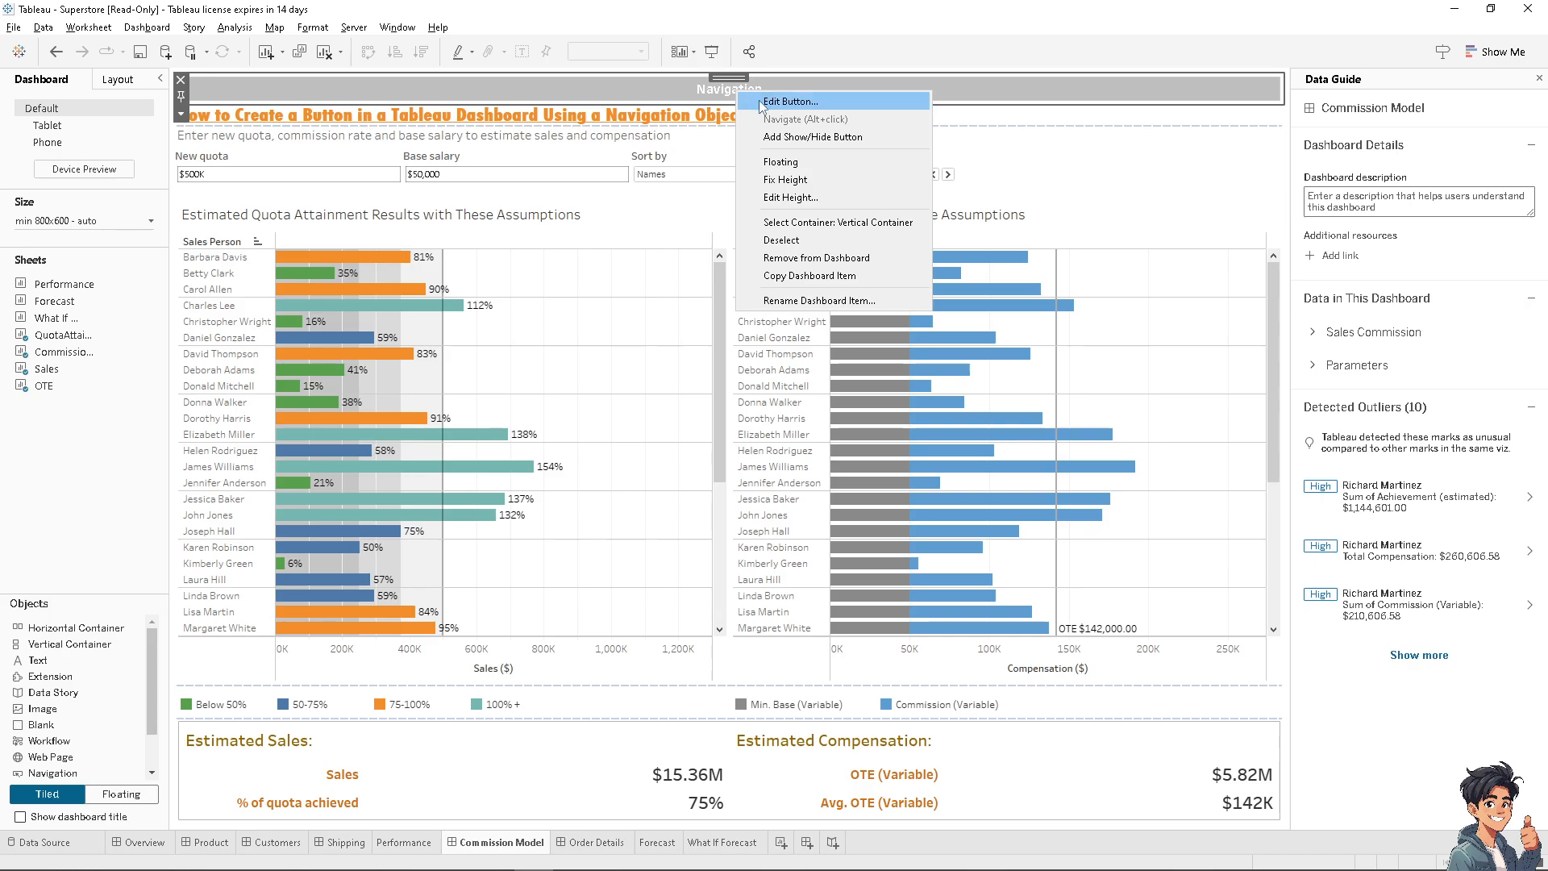
{"action": "left_click", "coordinate": [762, 103]}
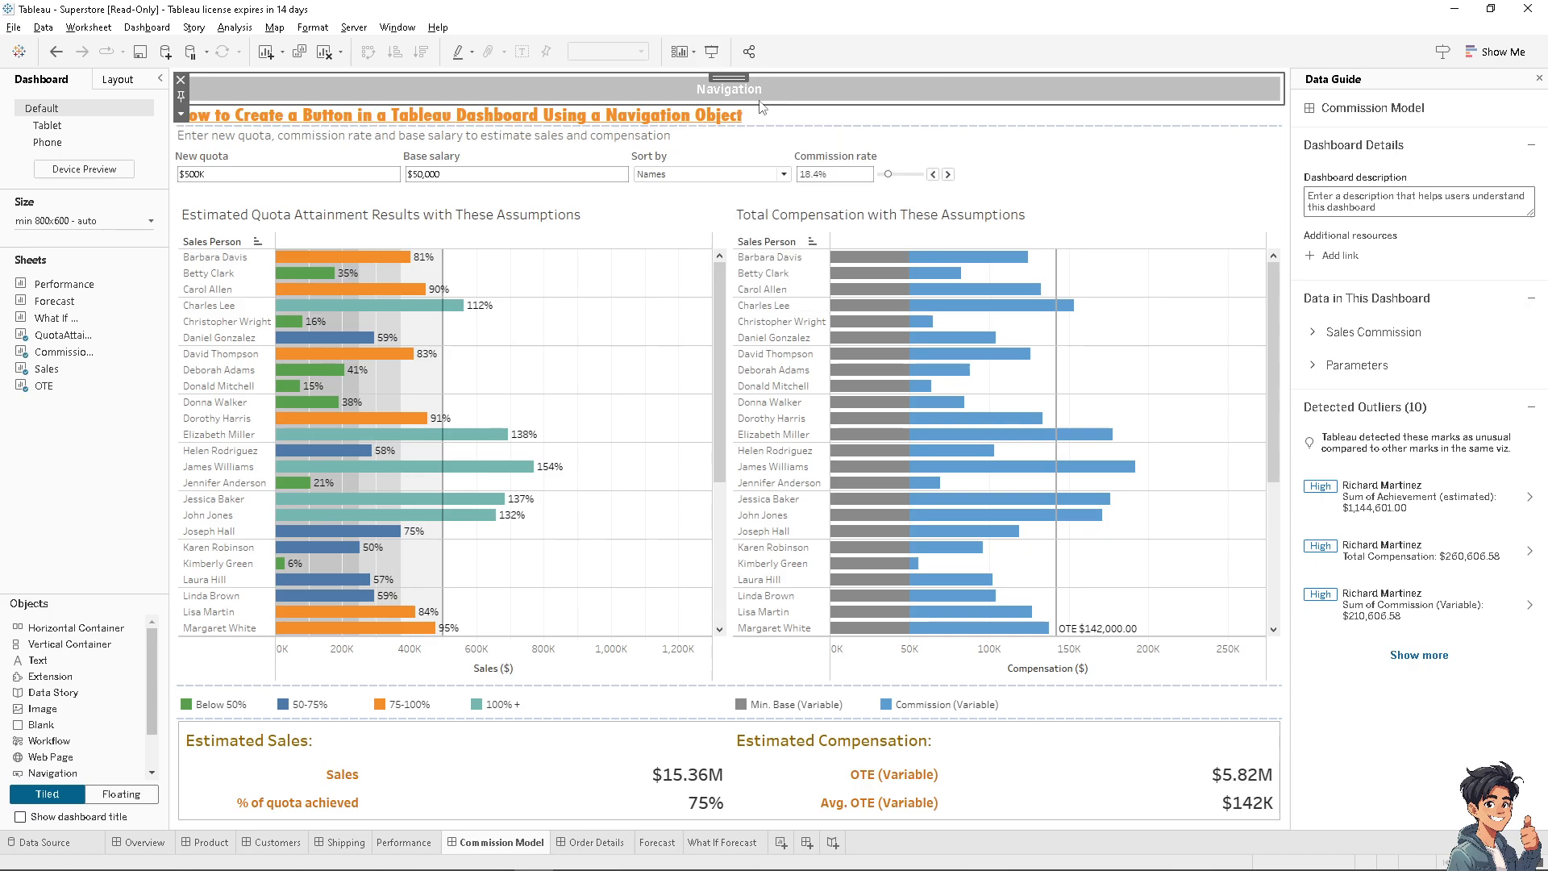
{"action": "left_click_drag", "start_coordinate": [762, 244], "coordinate": [675, 208]}
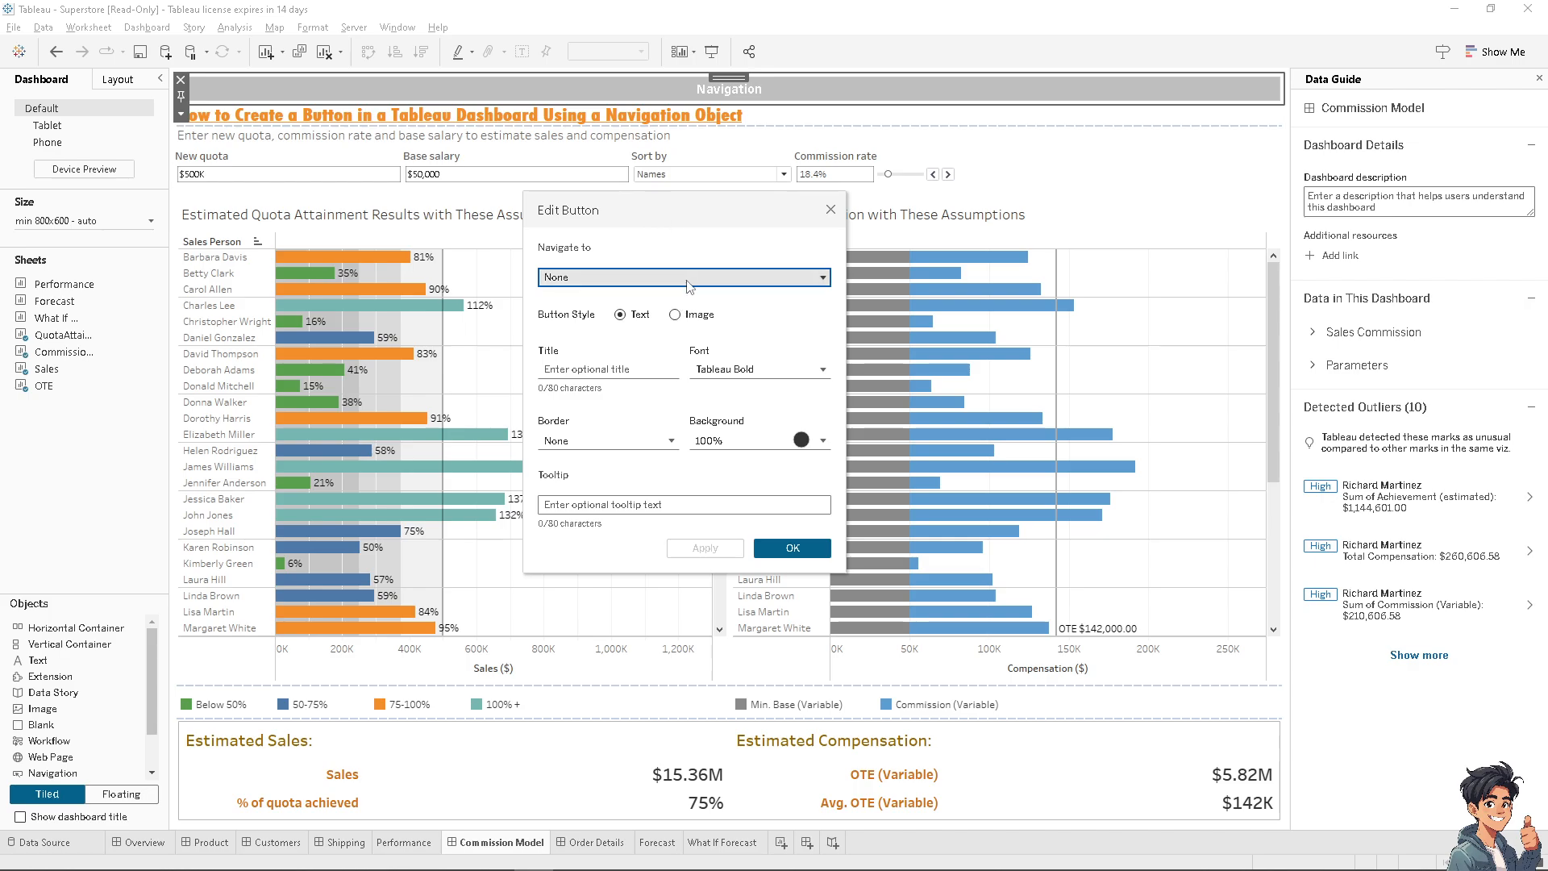
{"action": "left_click", "coordinate": [744, 278]}
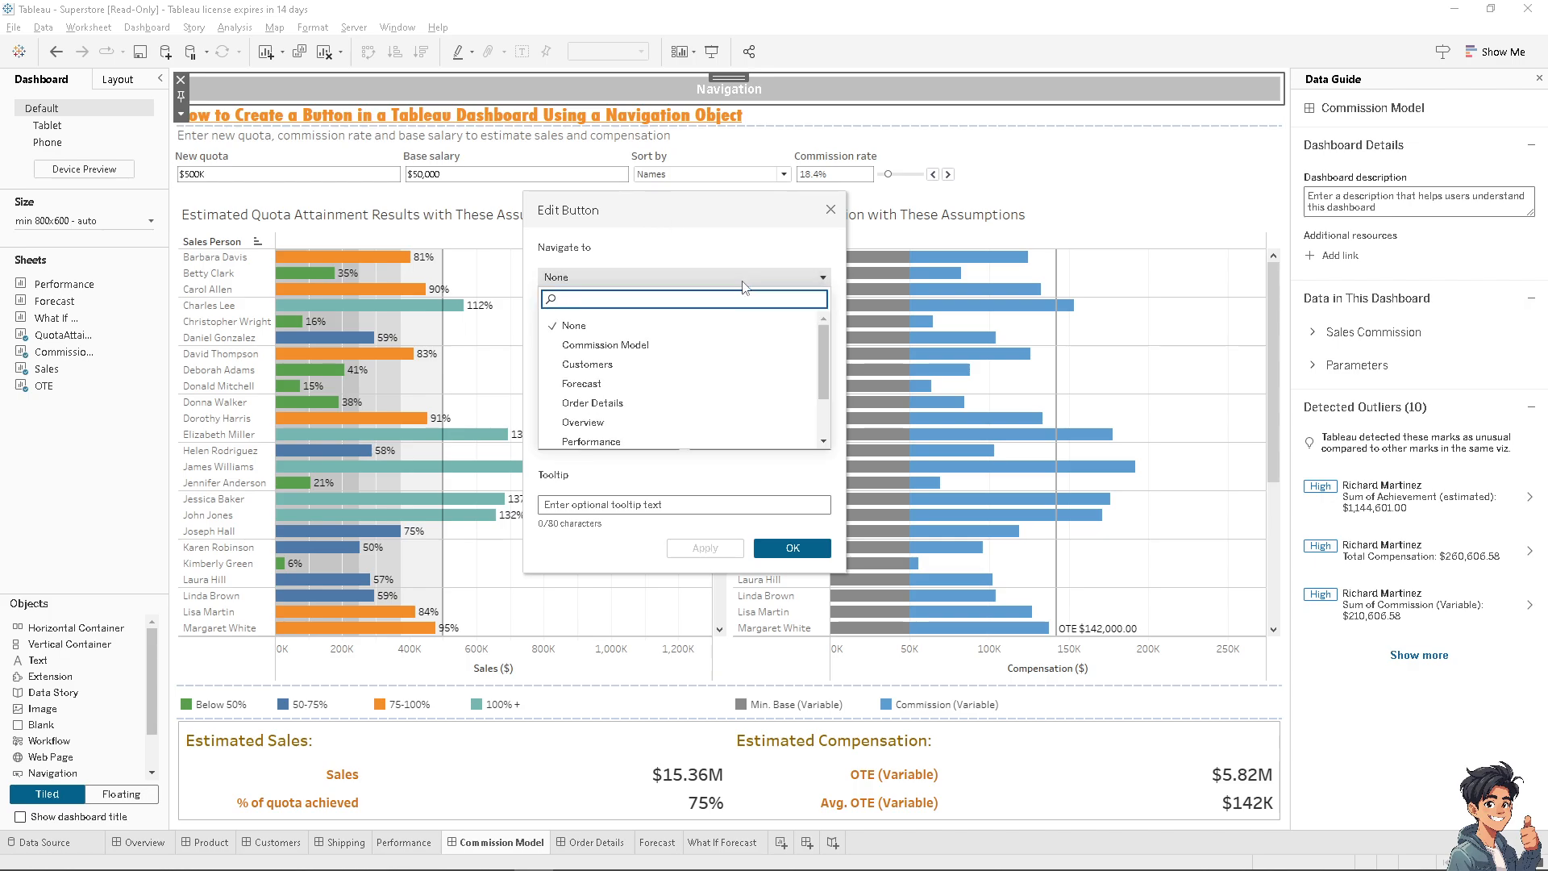
{"action": "left_click", "coordinate": [668, 352]}
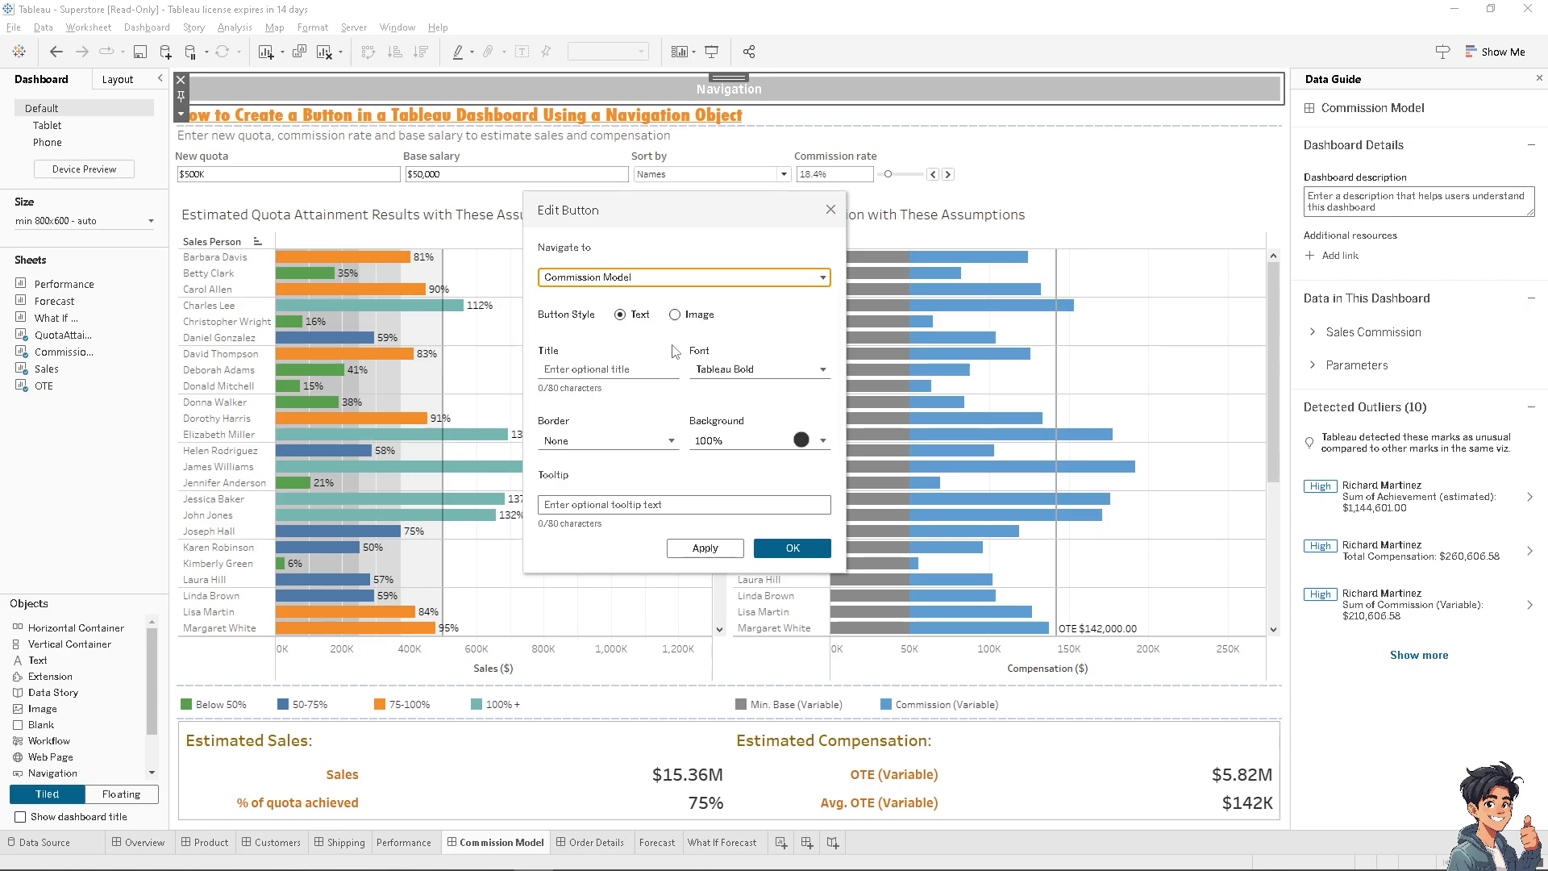
{"action": "left_click", "coordinate": [821, 278]}
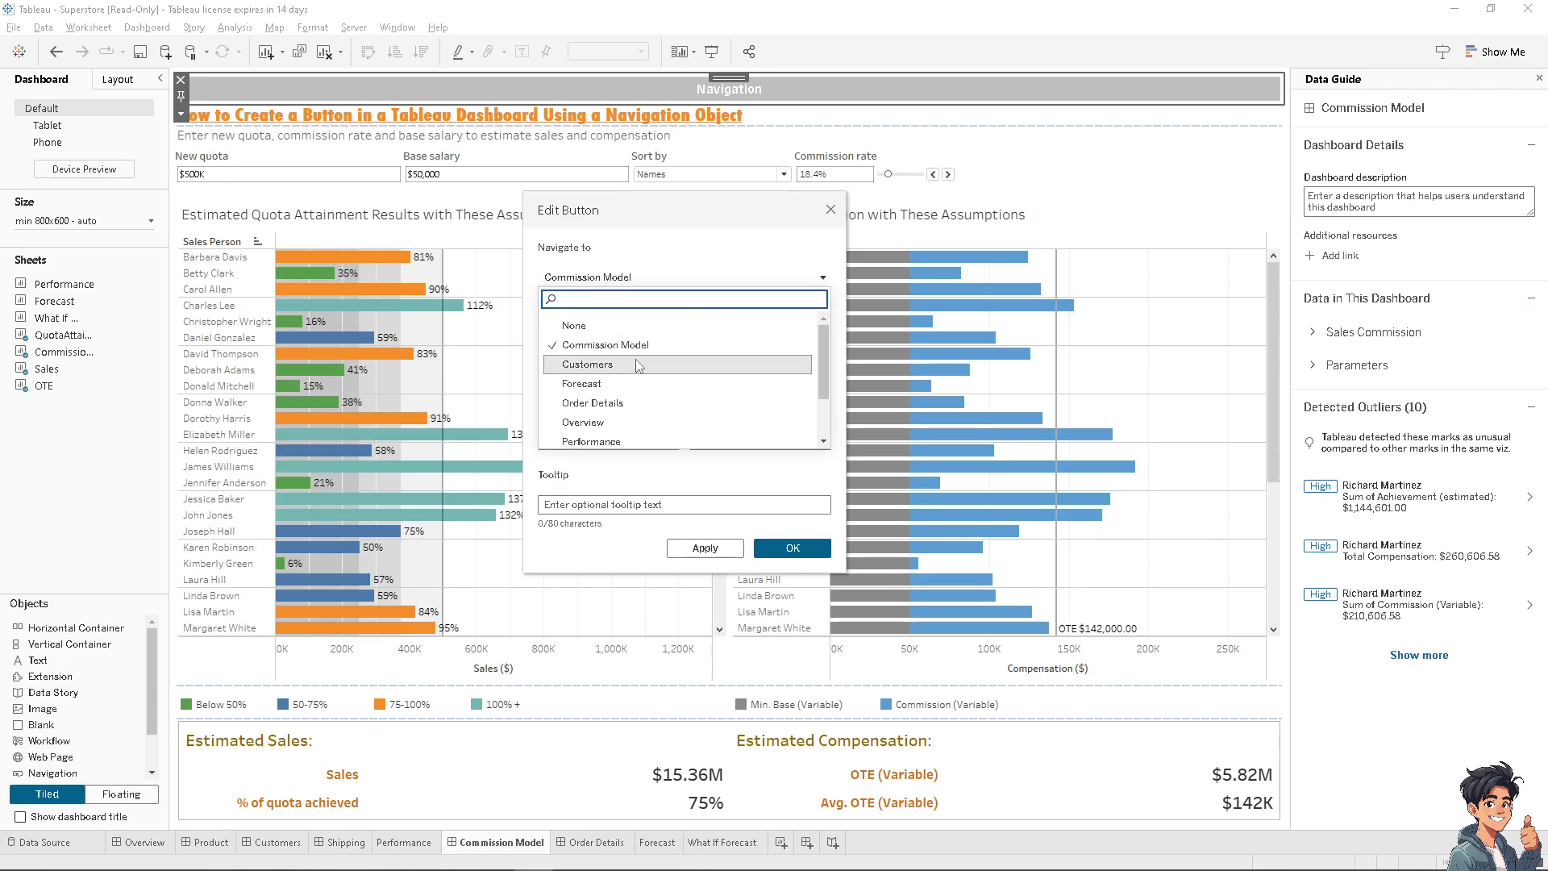
{"action": "left_click", "coordinate": [639, 364]}
{"action": "left_click", "coordinate": [758, 278]}
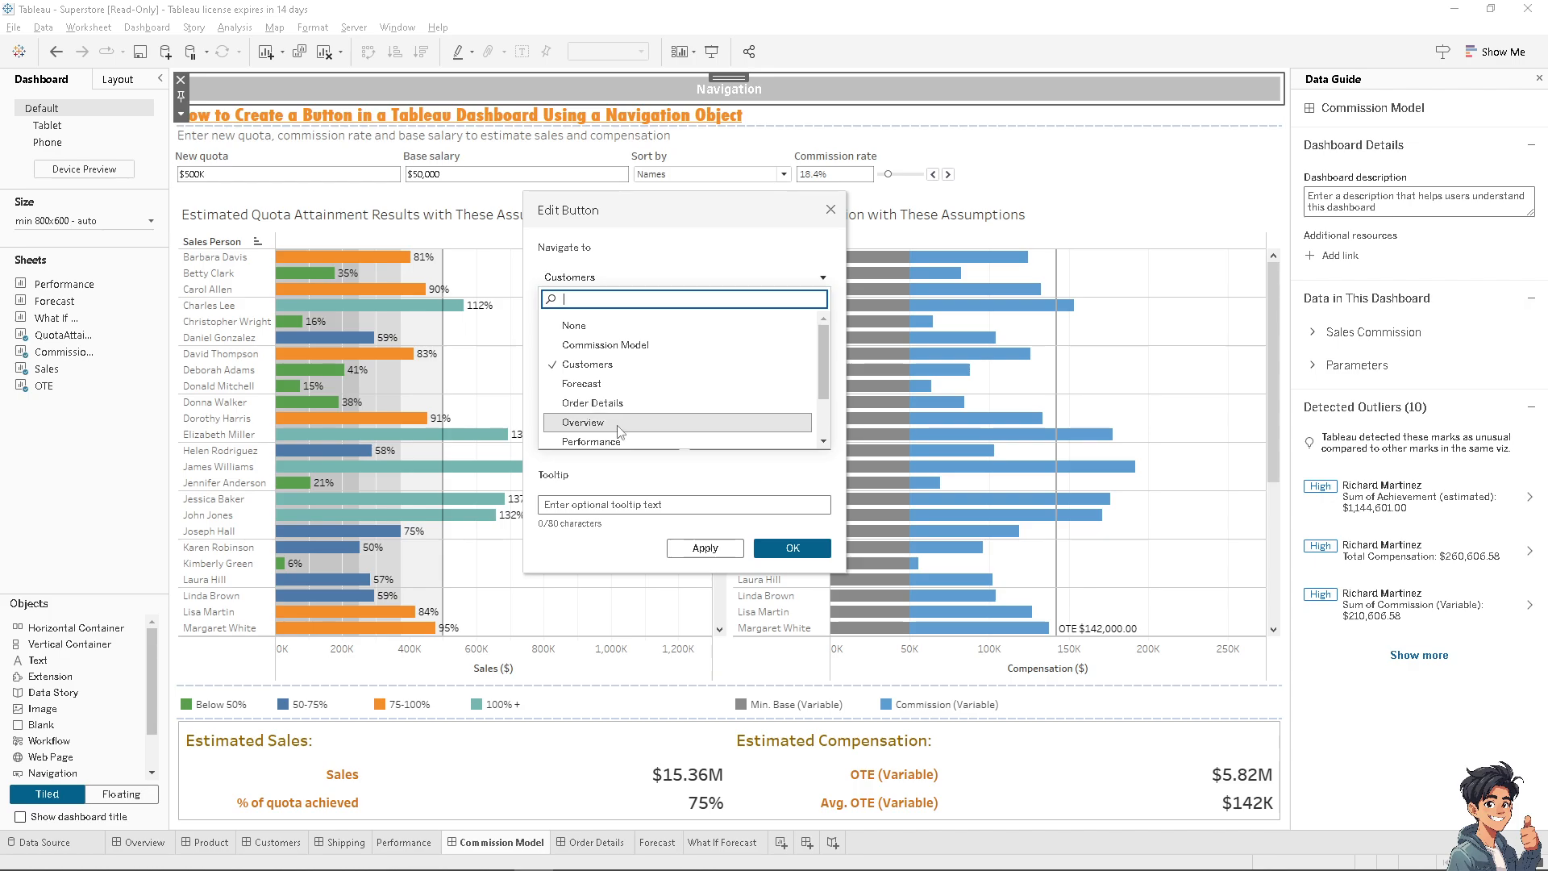
{"action": "scroll", "coordinate": [829, 384], "scroll_direction": "down", "scroll_amount": 1}
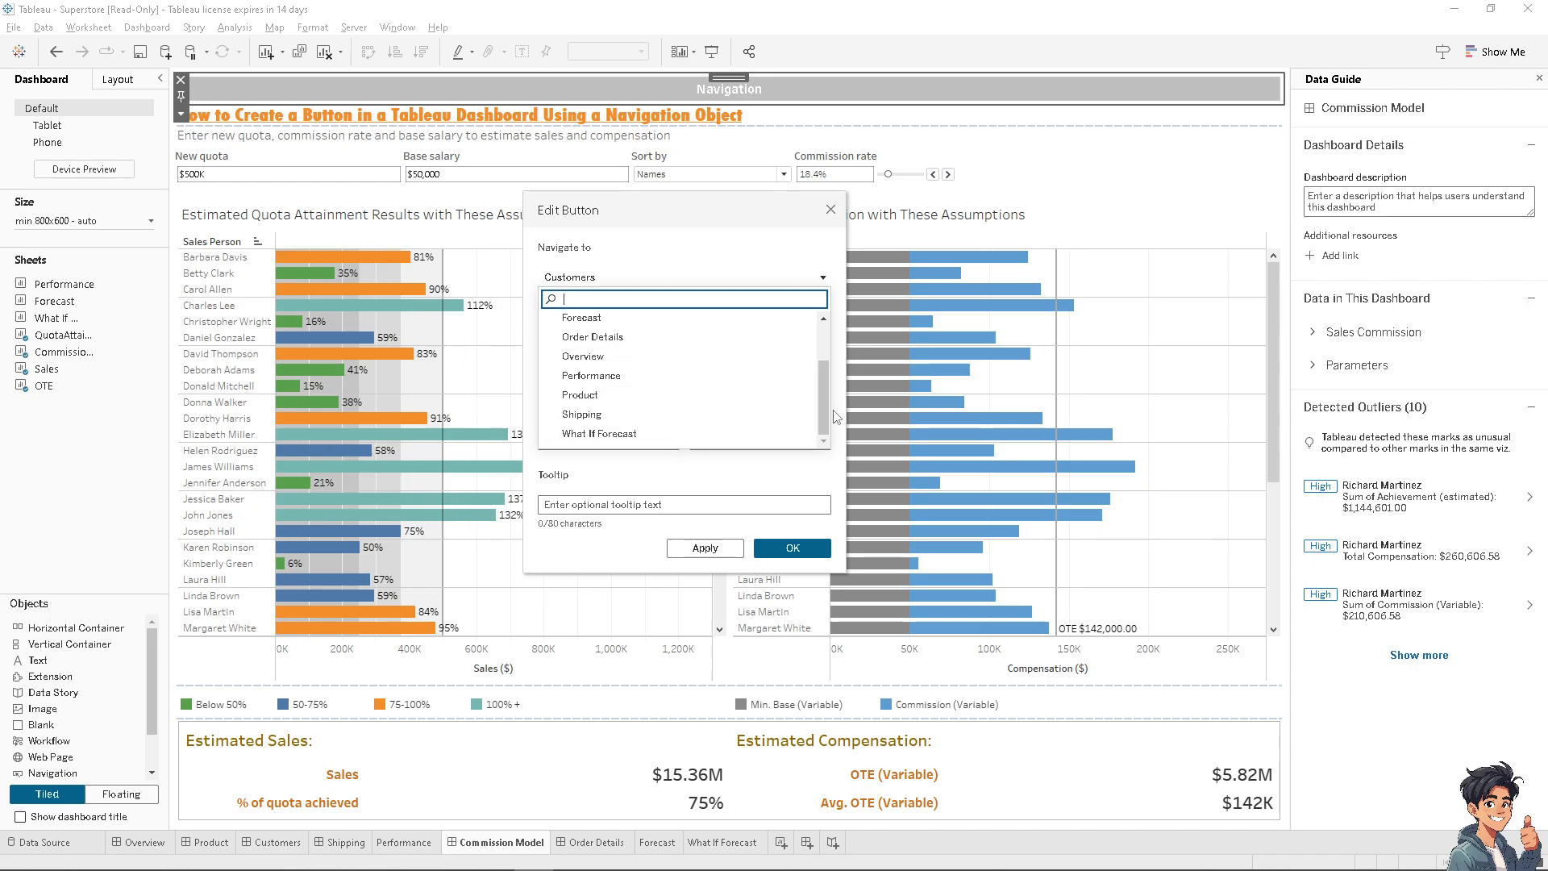
{"action": "left_click_drag", "start_coordinate": [822, 406], "coordinate": [826, 339]}
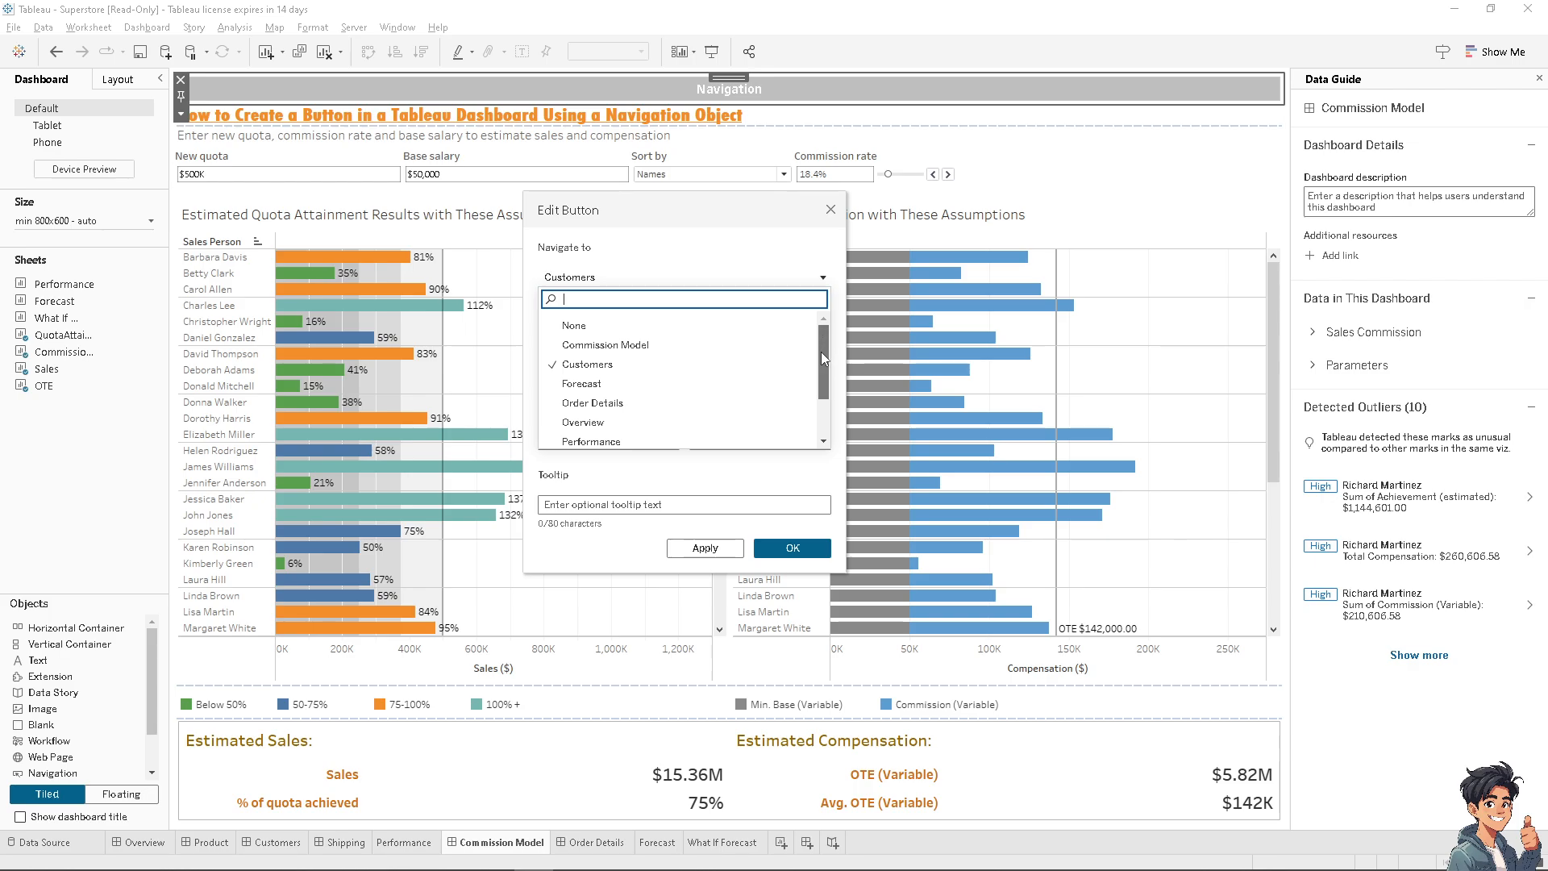
{"action": "left_click", "coordinate": [601, 478]}
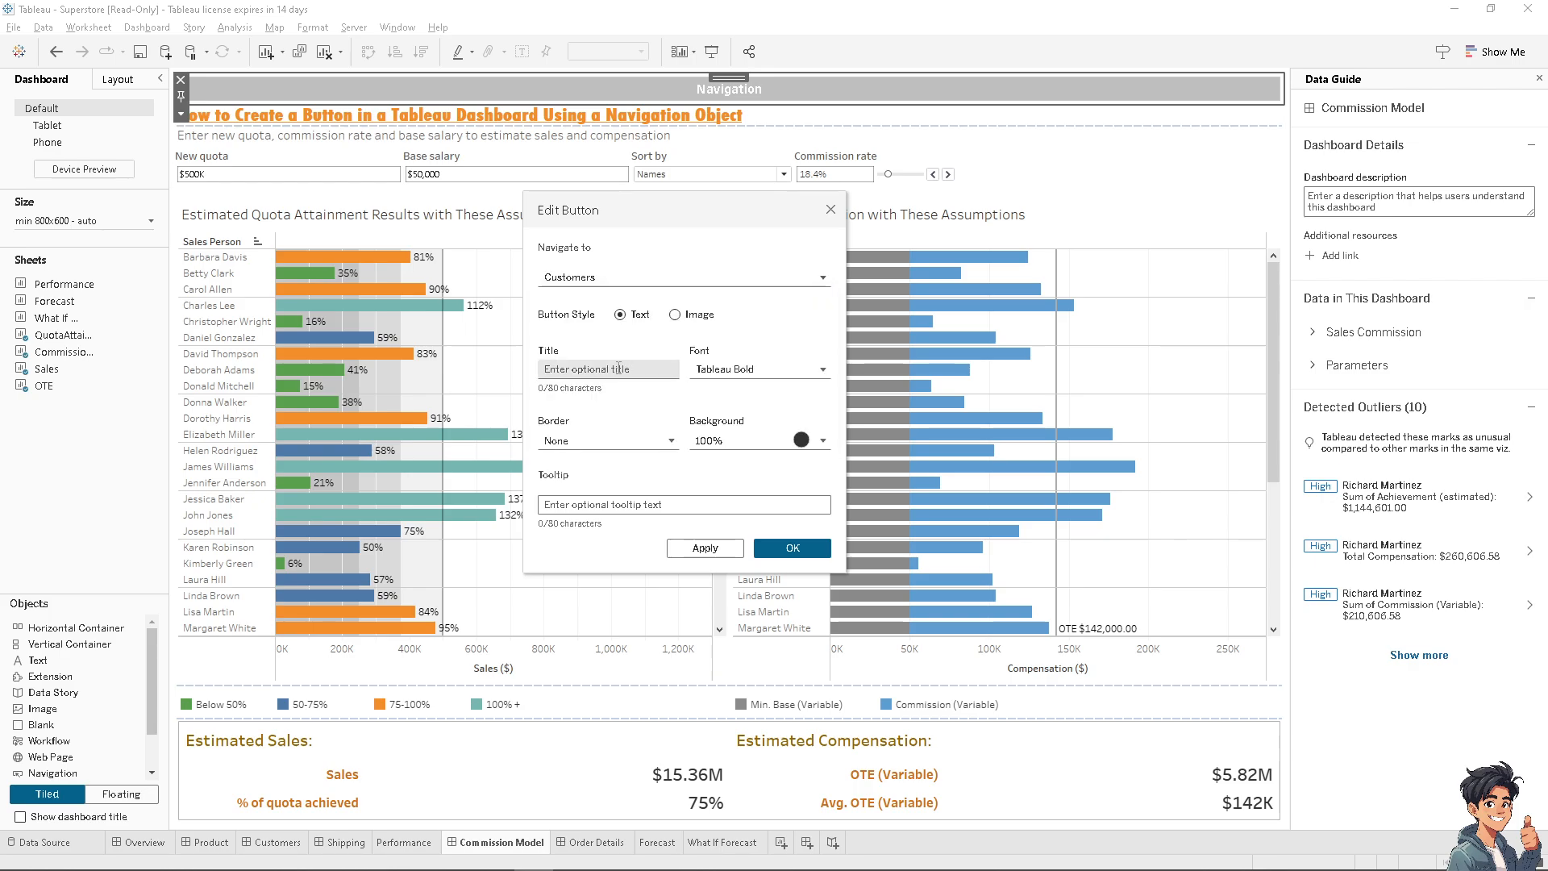
Set the button style to Image using the "How to Create a Button in a Tabl..." image file, and confirm
{"action": "left_click", "coordinate": [680, 317]}
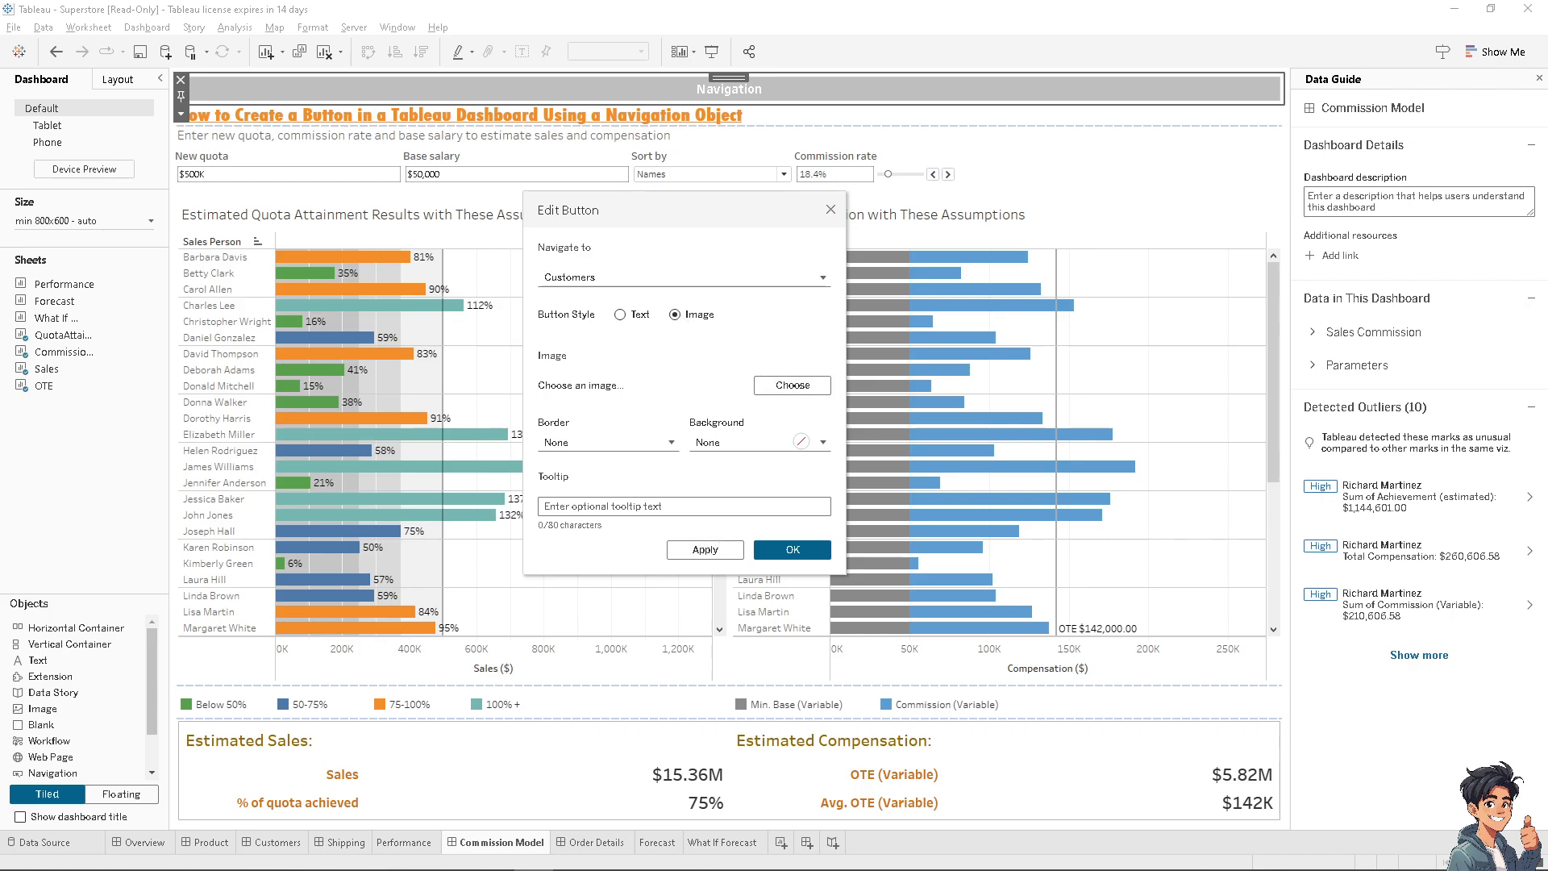
{"action": "left_click", "coordinate": [792, 549]}
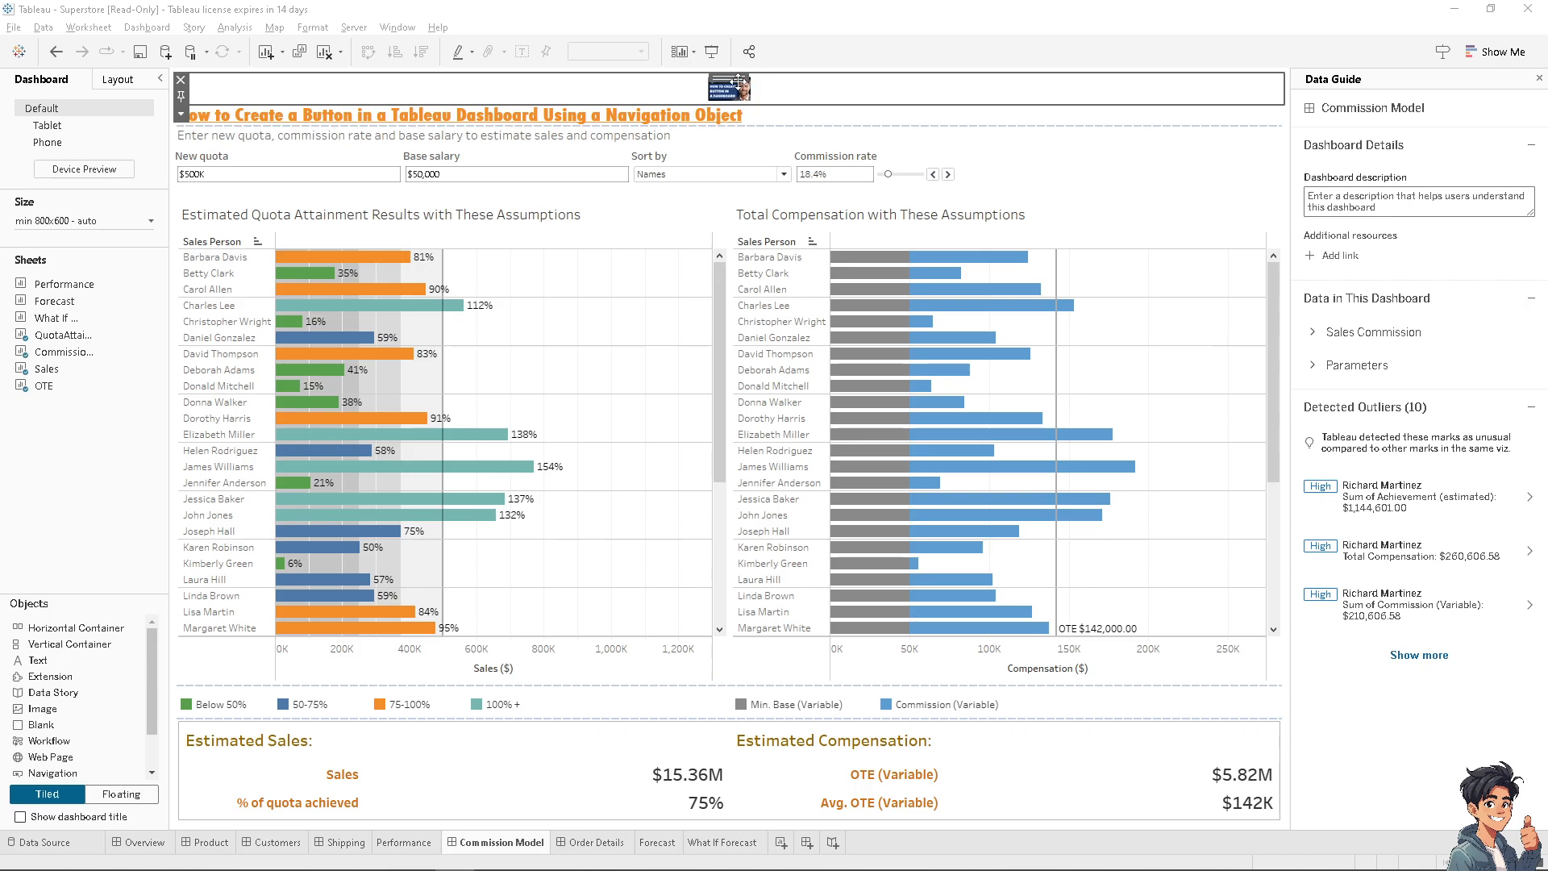
Give the navigation button the thickest solid red border and a yellow background at 100% opacity
{"action": "right_click", "coordinate": [736, 87]}
{"action": "left_click", "coordinate": [774, 97]}
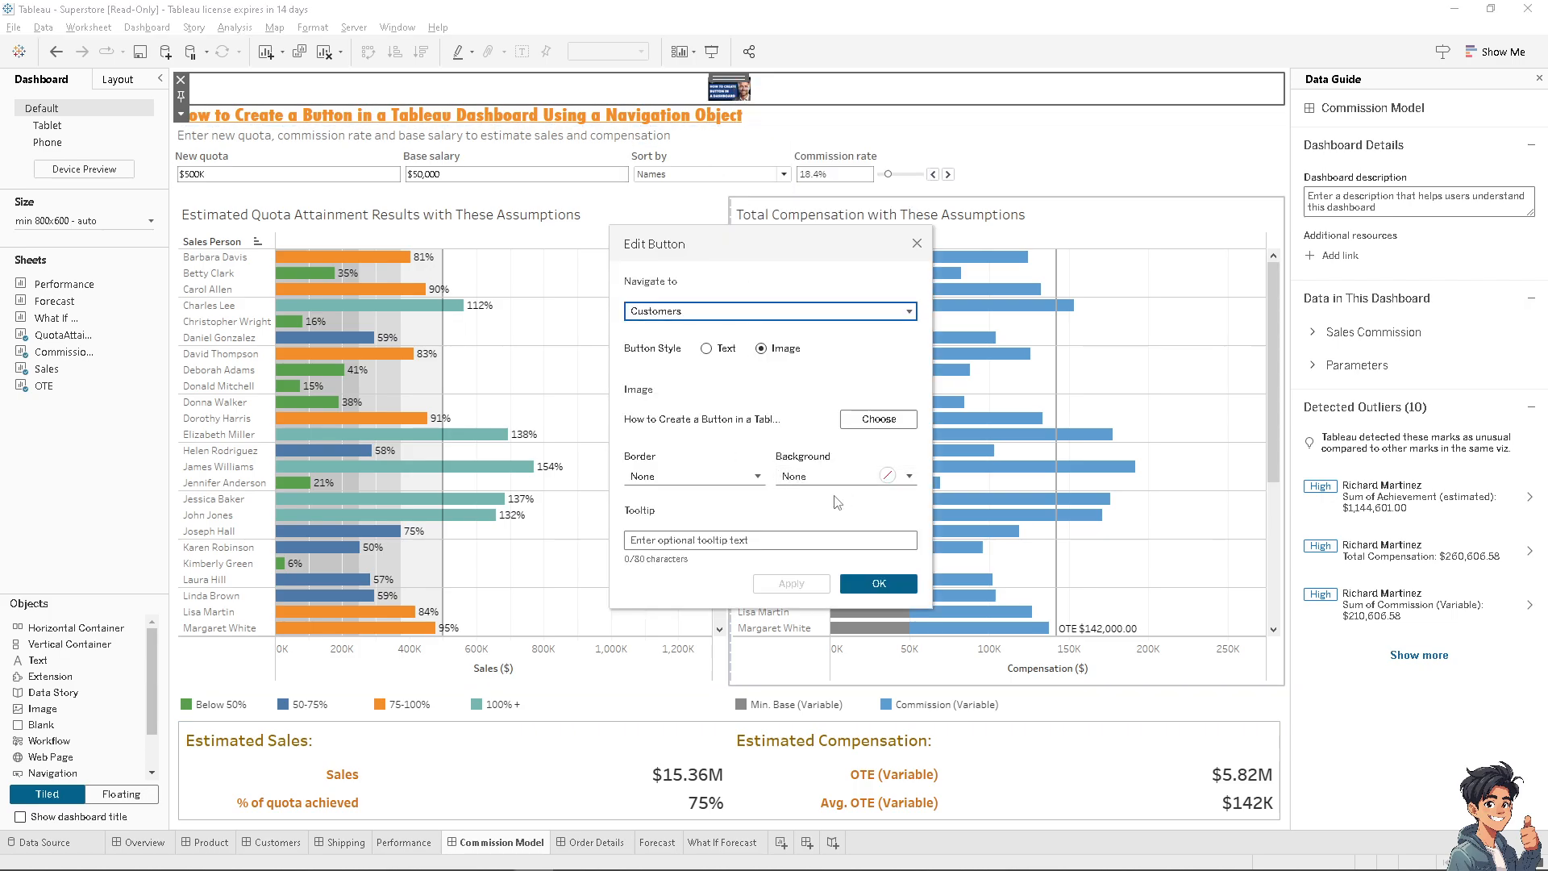
{"action": "left_click", "coordinate": [758, 482]}
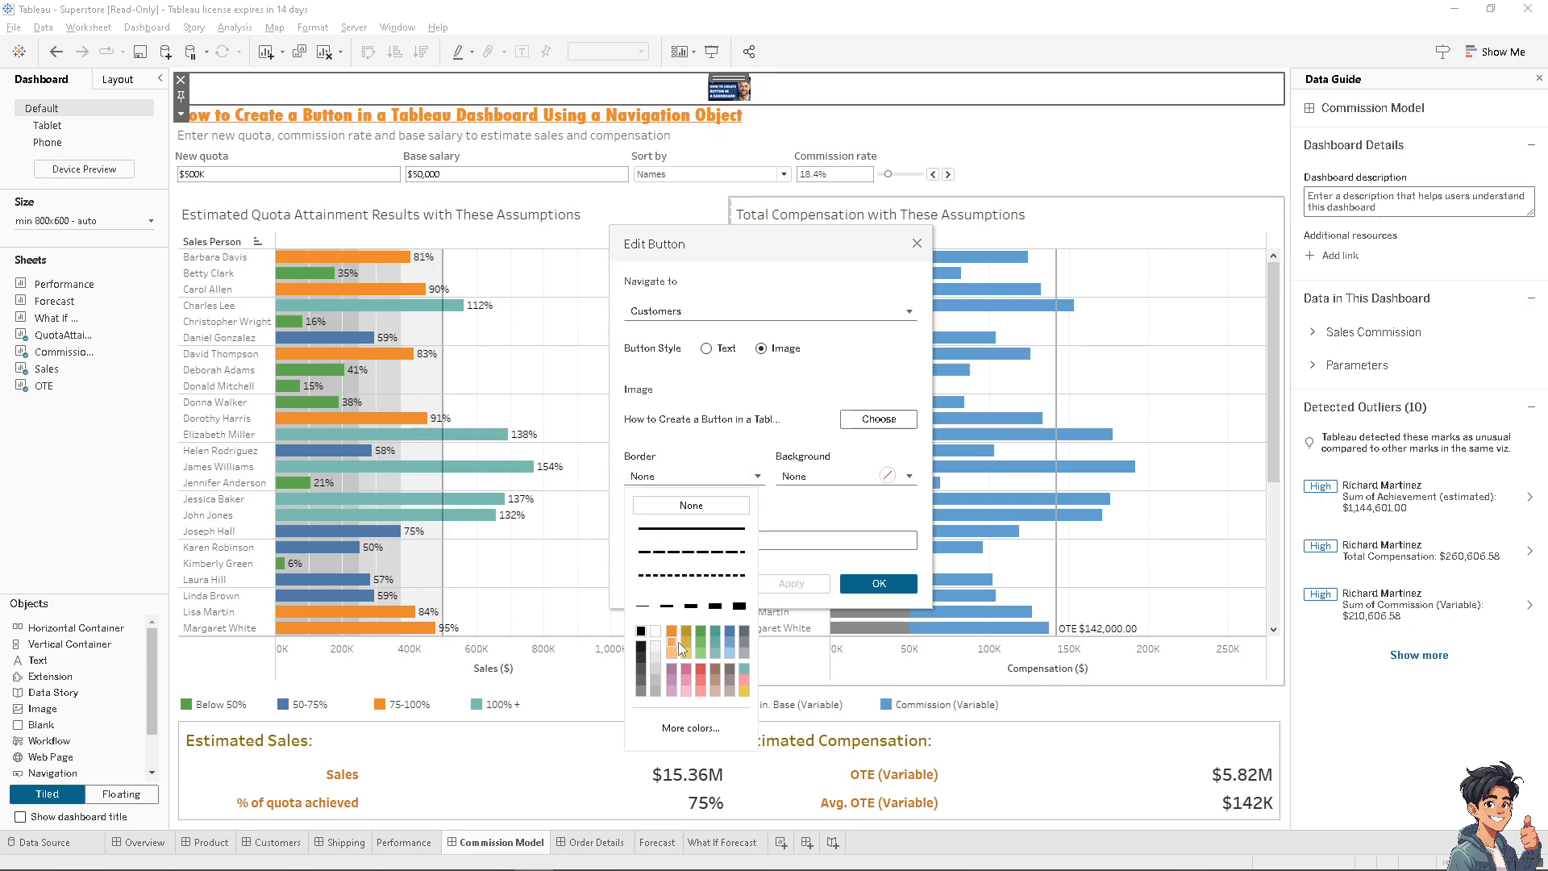
{"action": "left_click", "coordinate": [701, 668]}
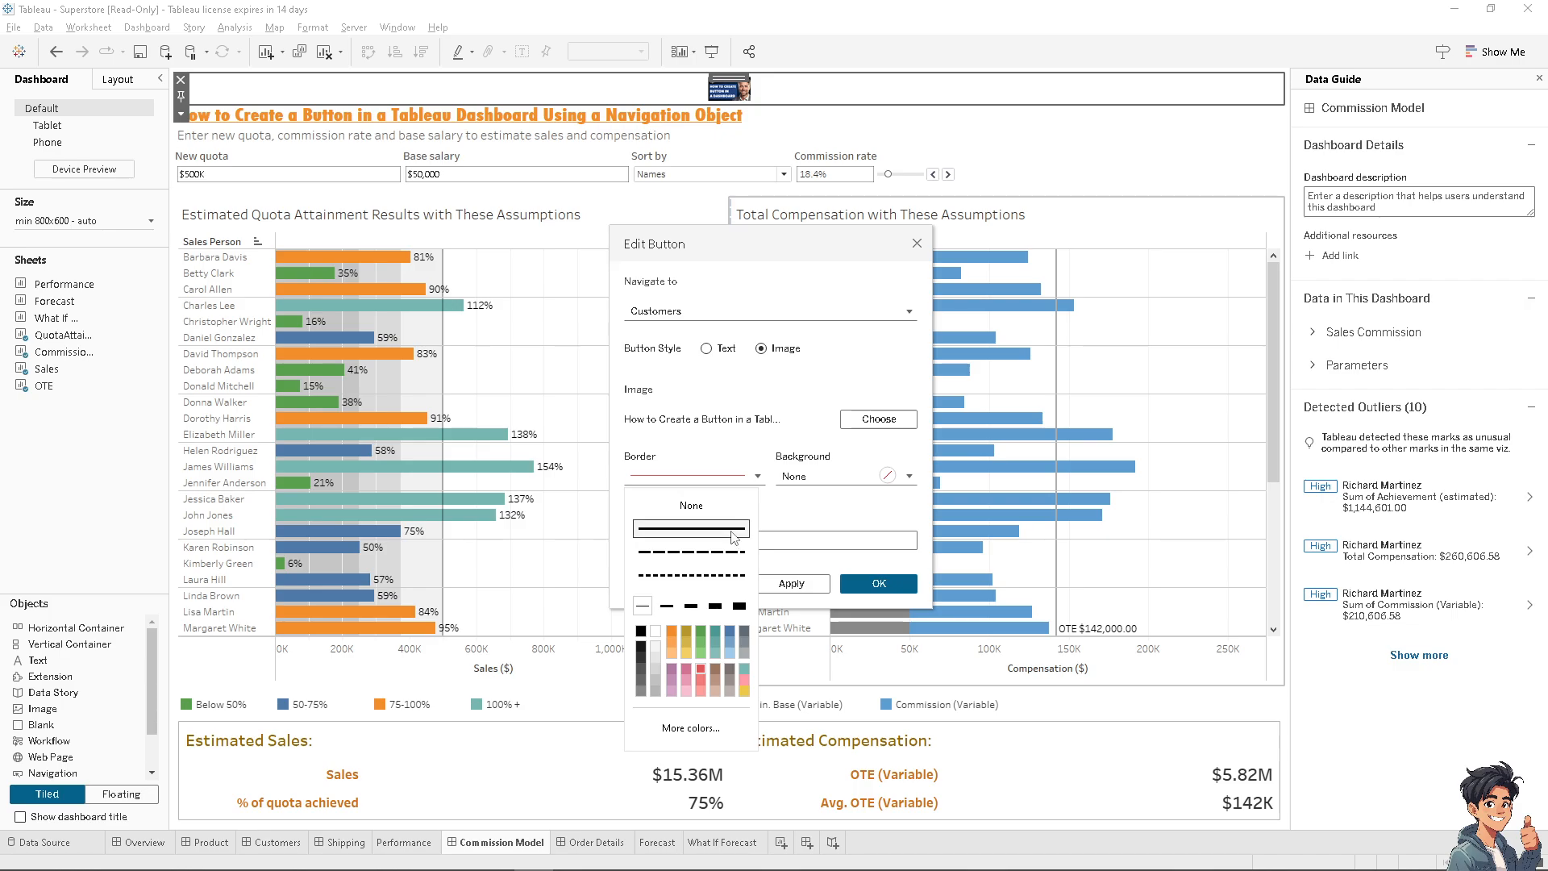
{"action": "left_click", "coordinate": [740, 605]}
{"action": "left_click", "coordinate": [902, 480]}
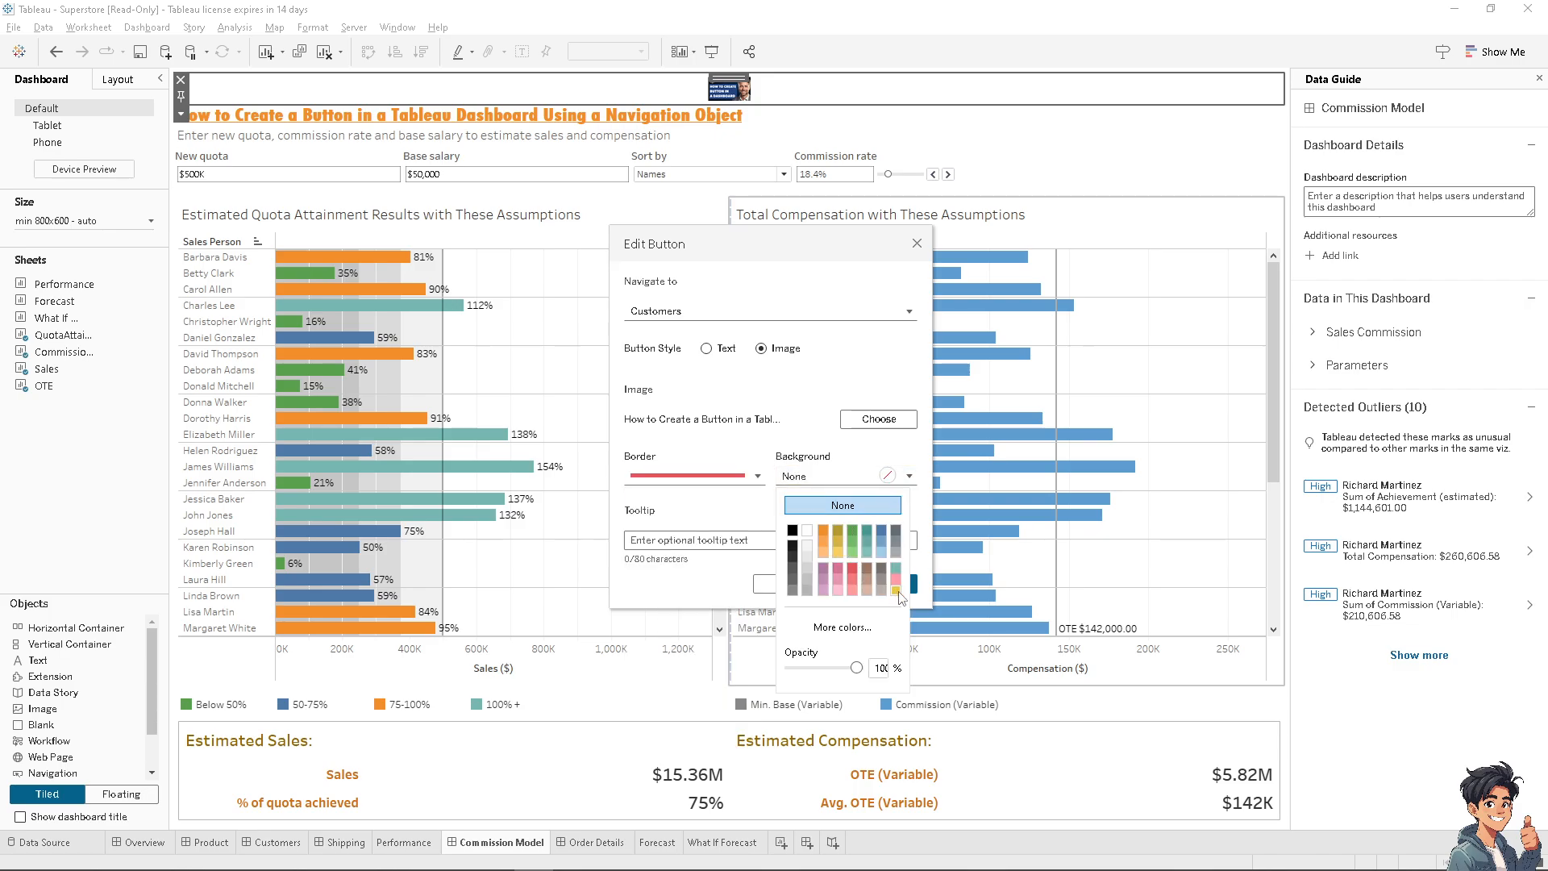
{"action": "left_click", "coordinate": [896, 591]}
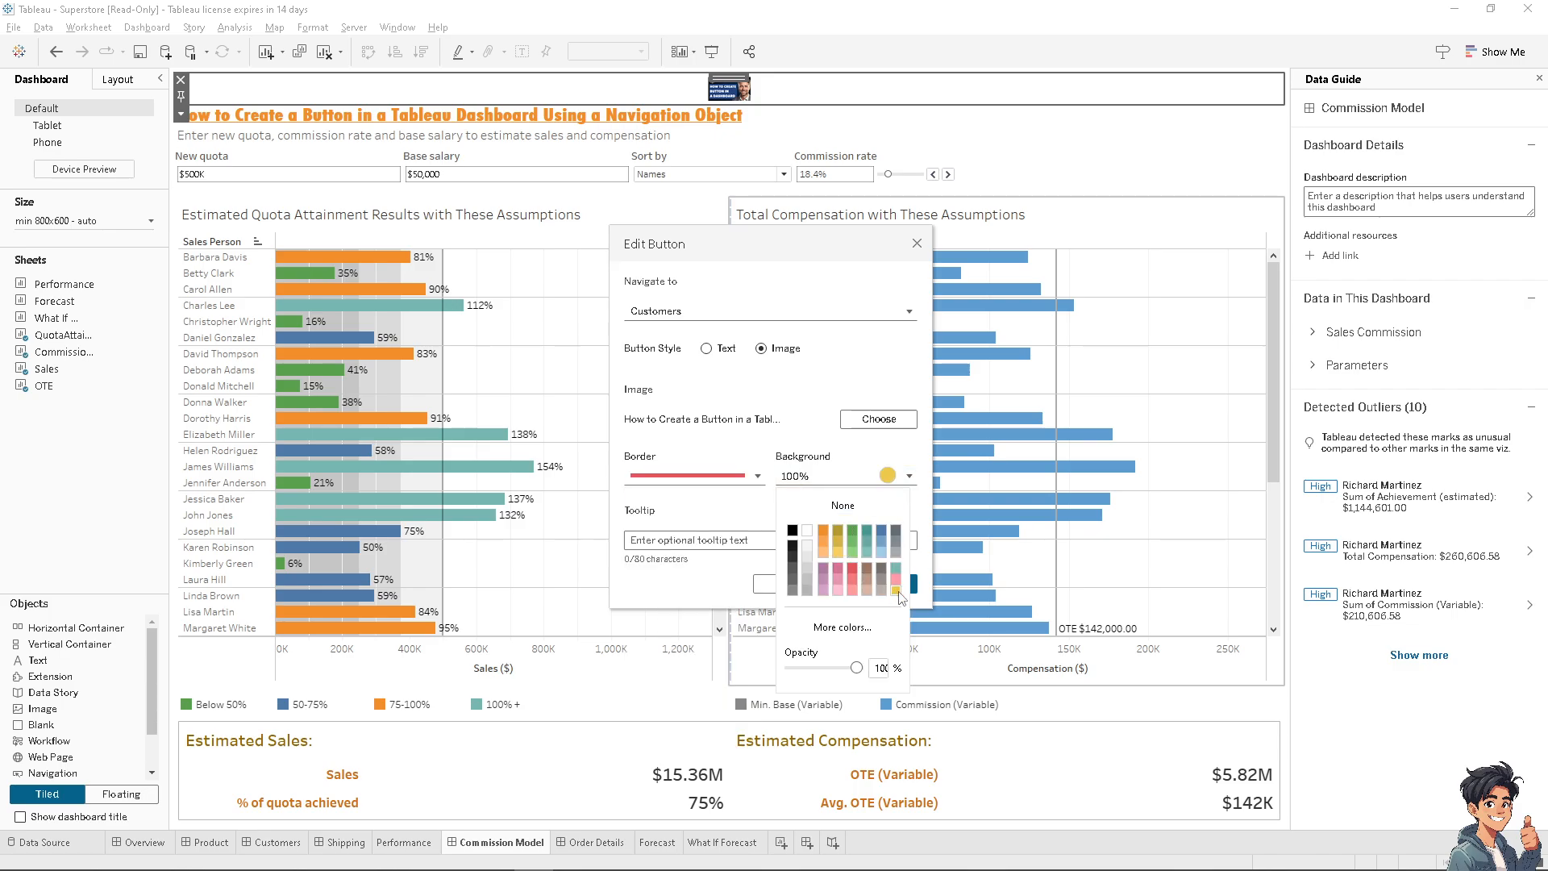
{"action": "left_click", "coordinate": [770, 378]}
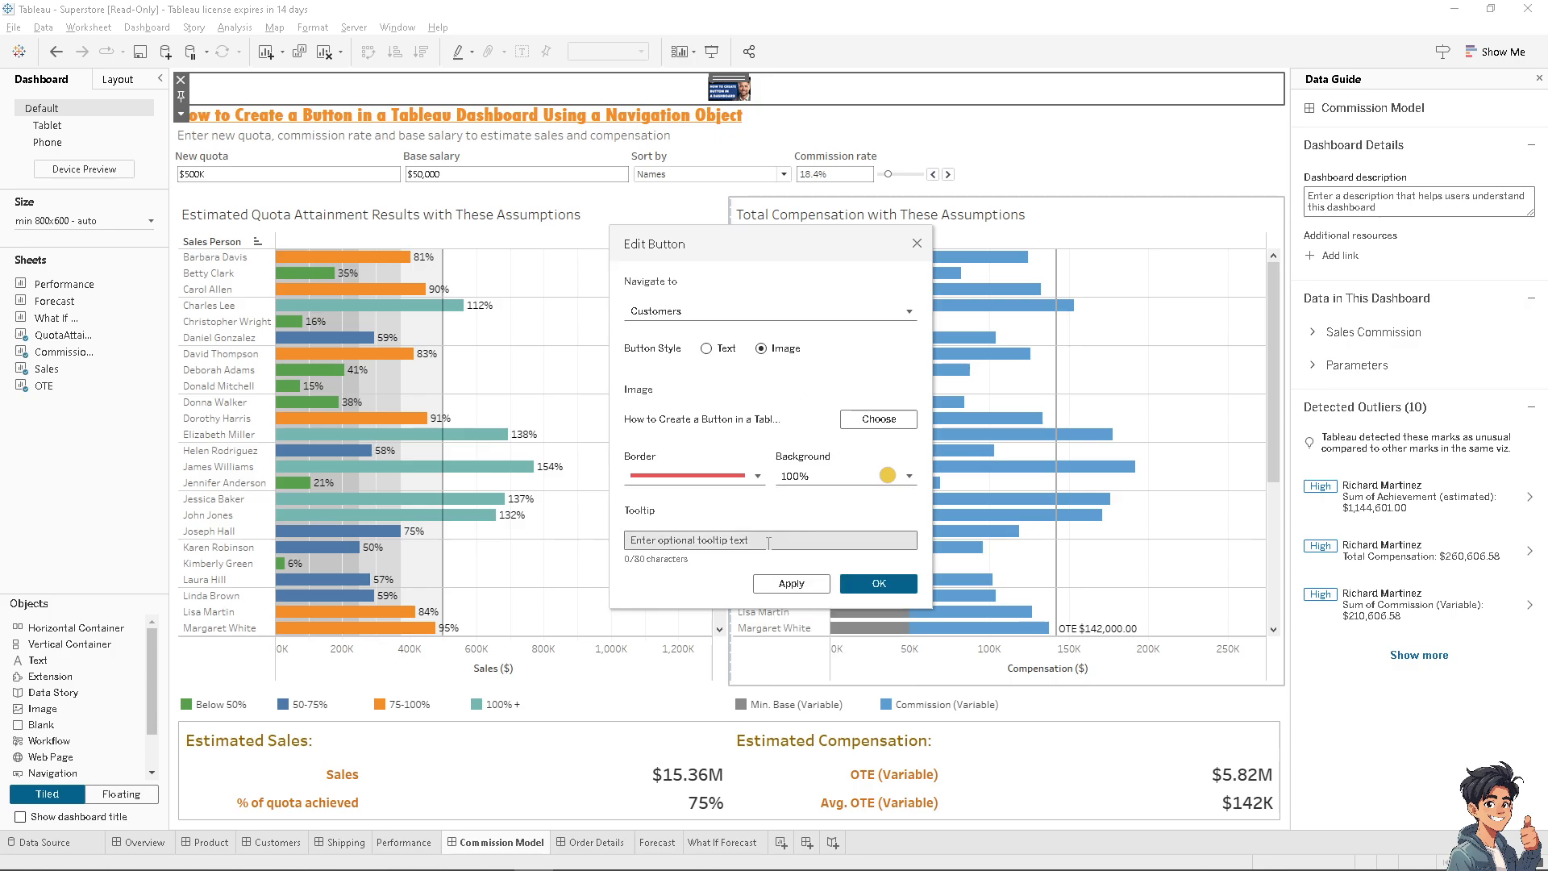
{"action": "left_click", "coordinate": [876, 586]}
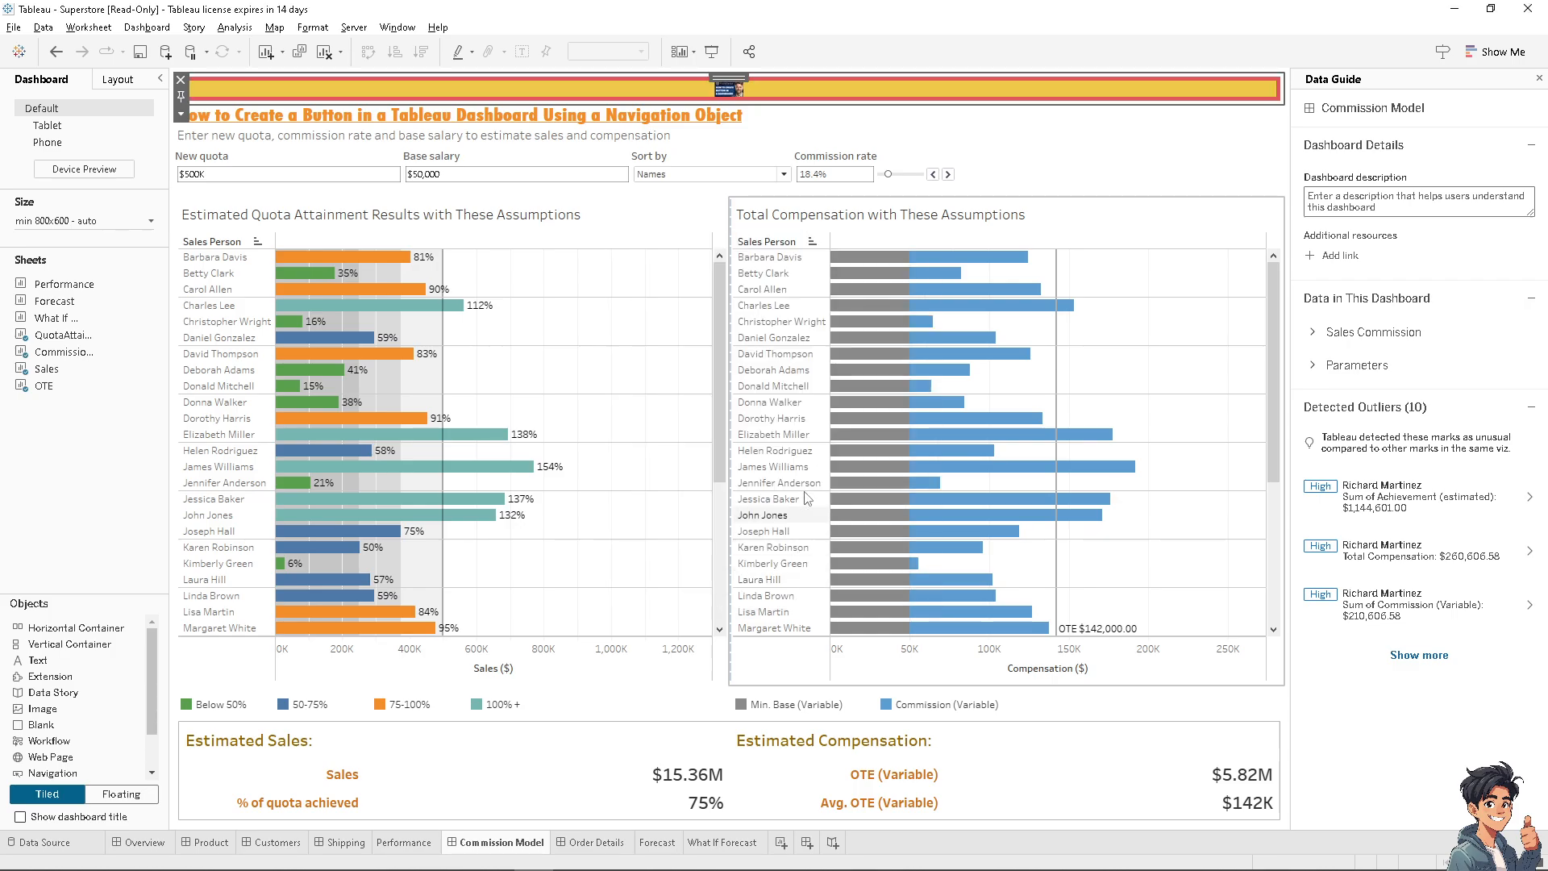
Review the existing navigation button's target, image, border and background settings
{"action": "double_click", "coordinate": [721, 94]}
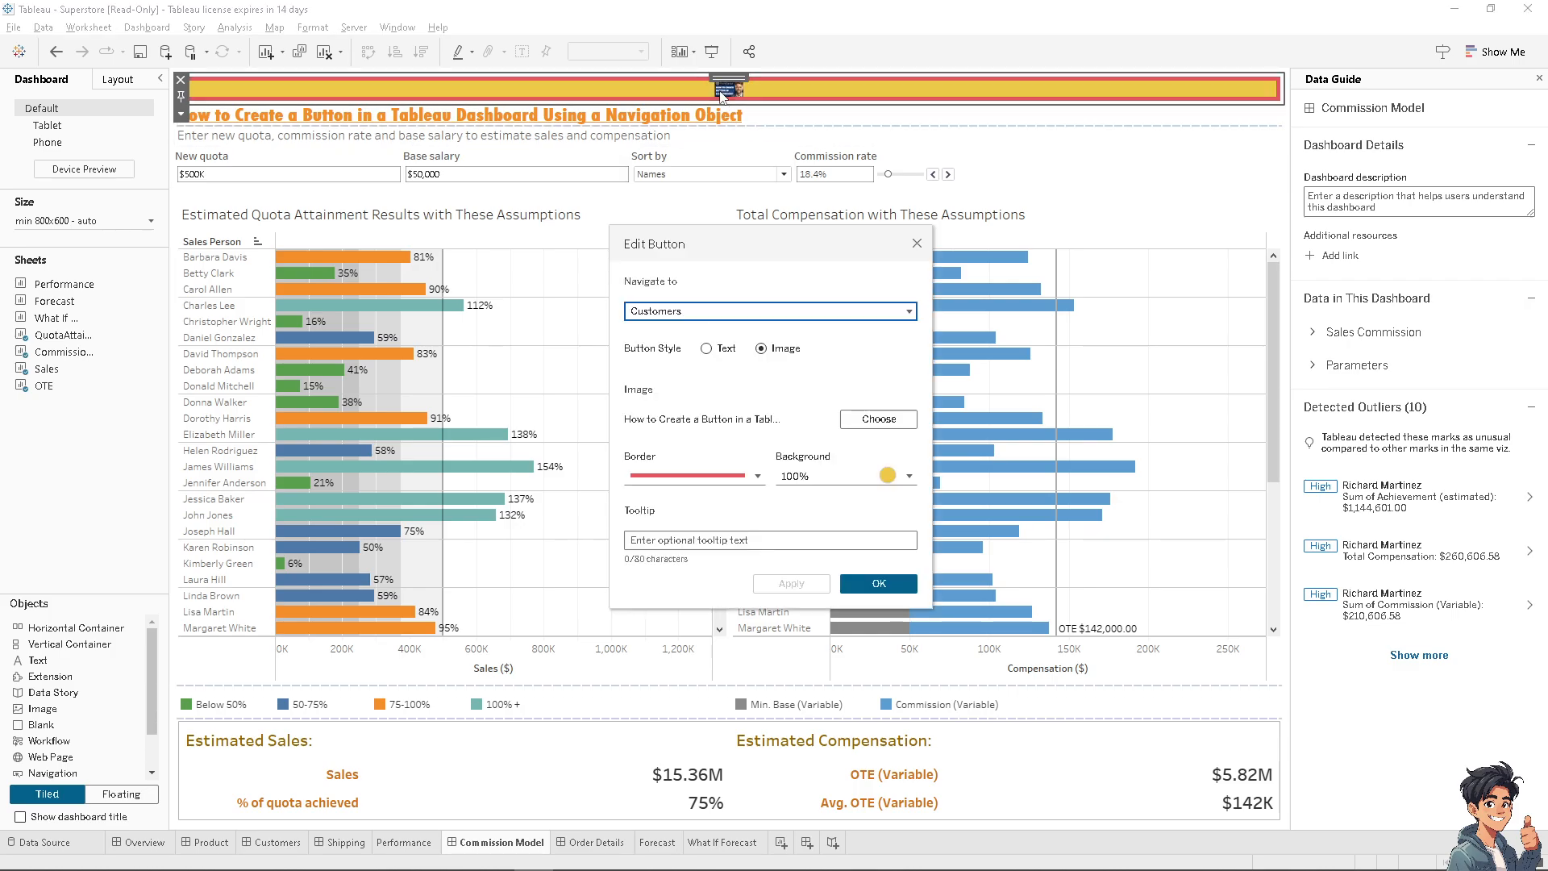
{"action": "left_click", "coordinate": [916, 244]}
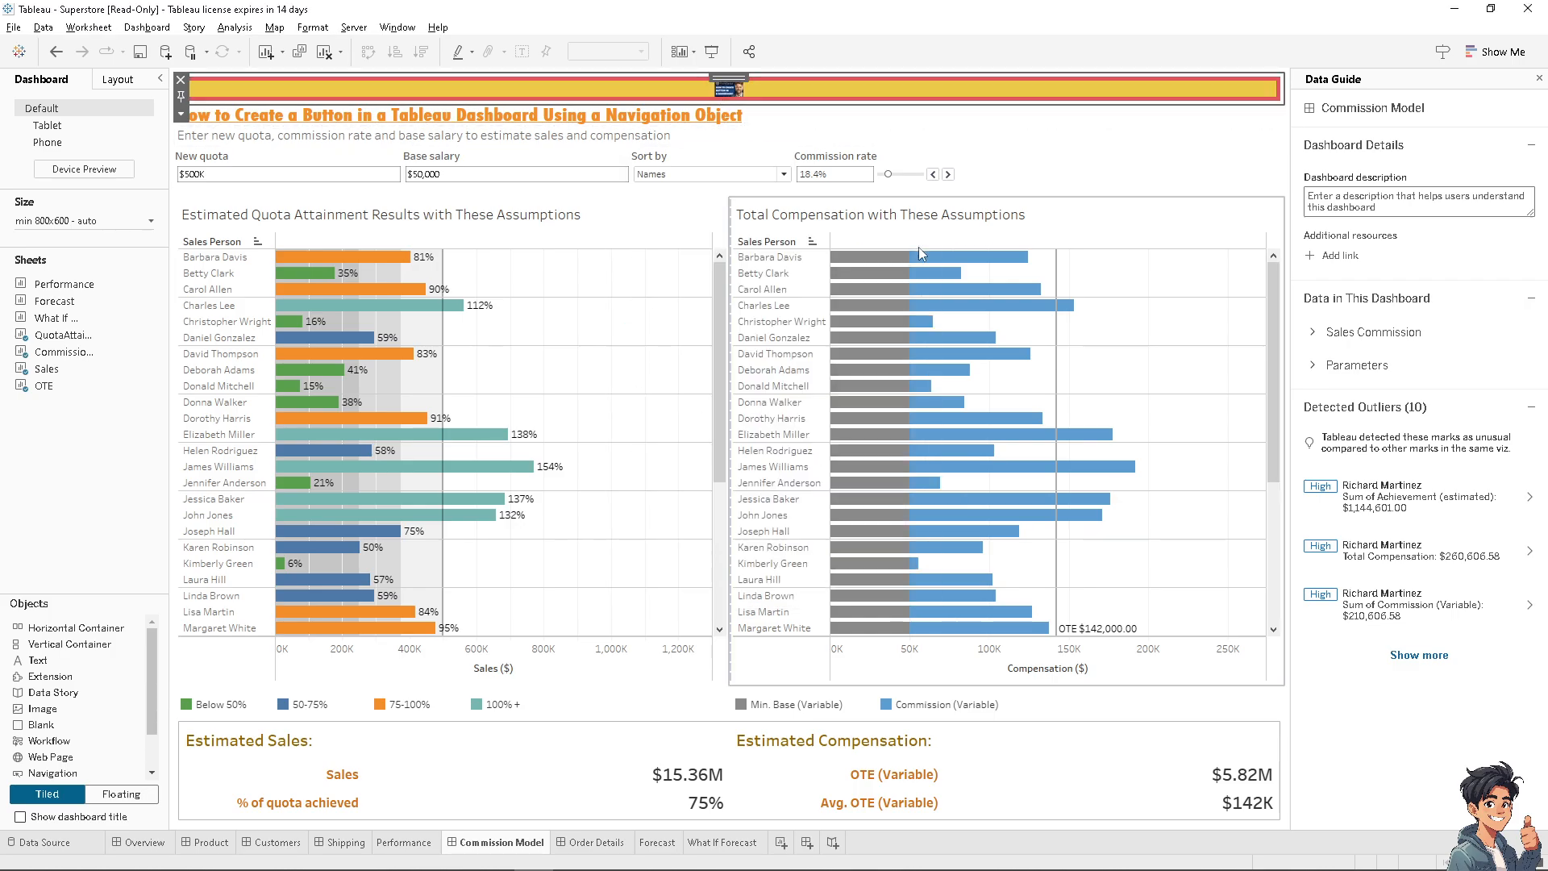
{"action": "double_click", "coordinate": [736, 91]}
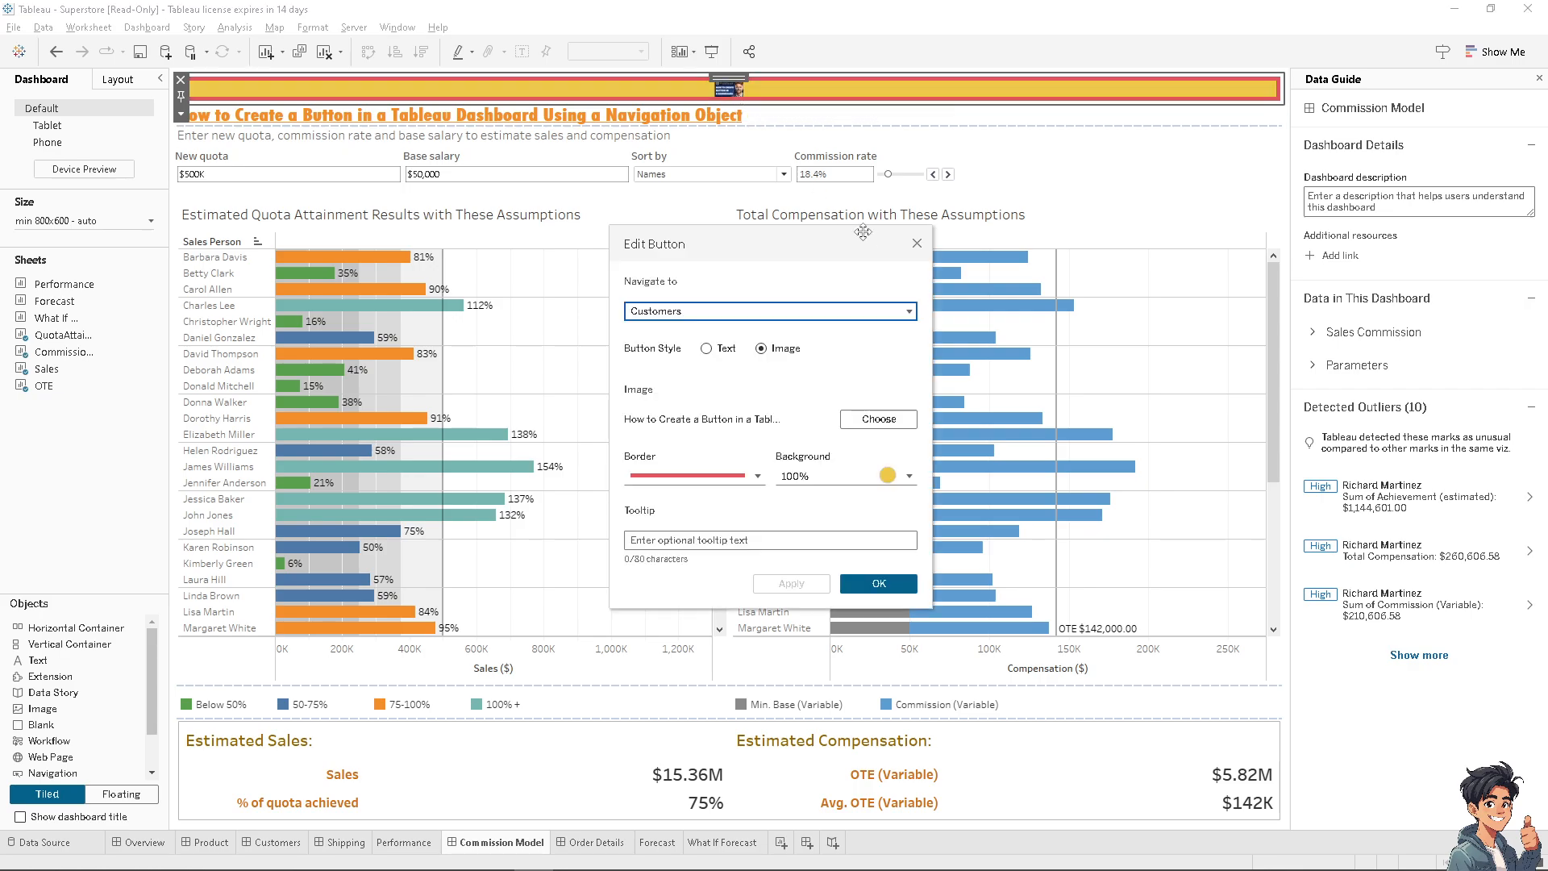
{"action": "left_click", "coordinate": [921, 243]}
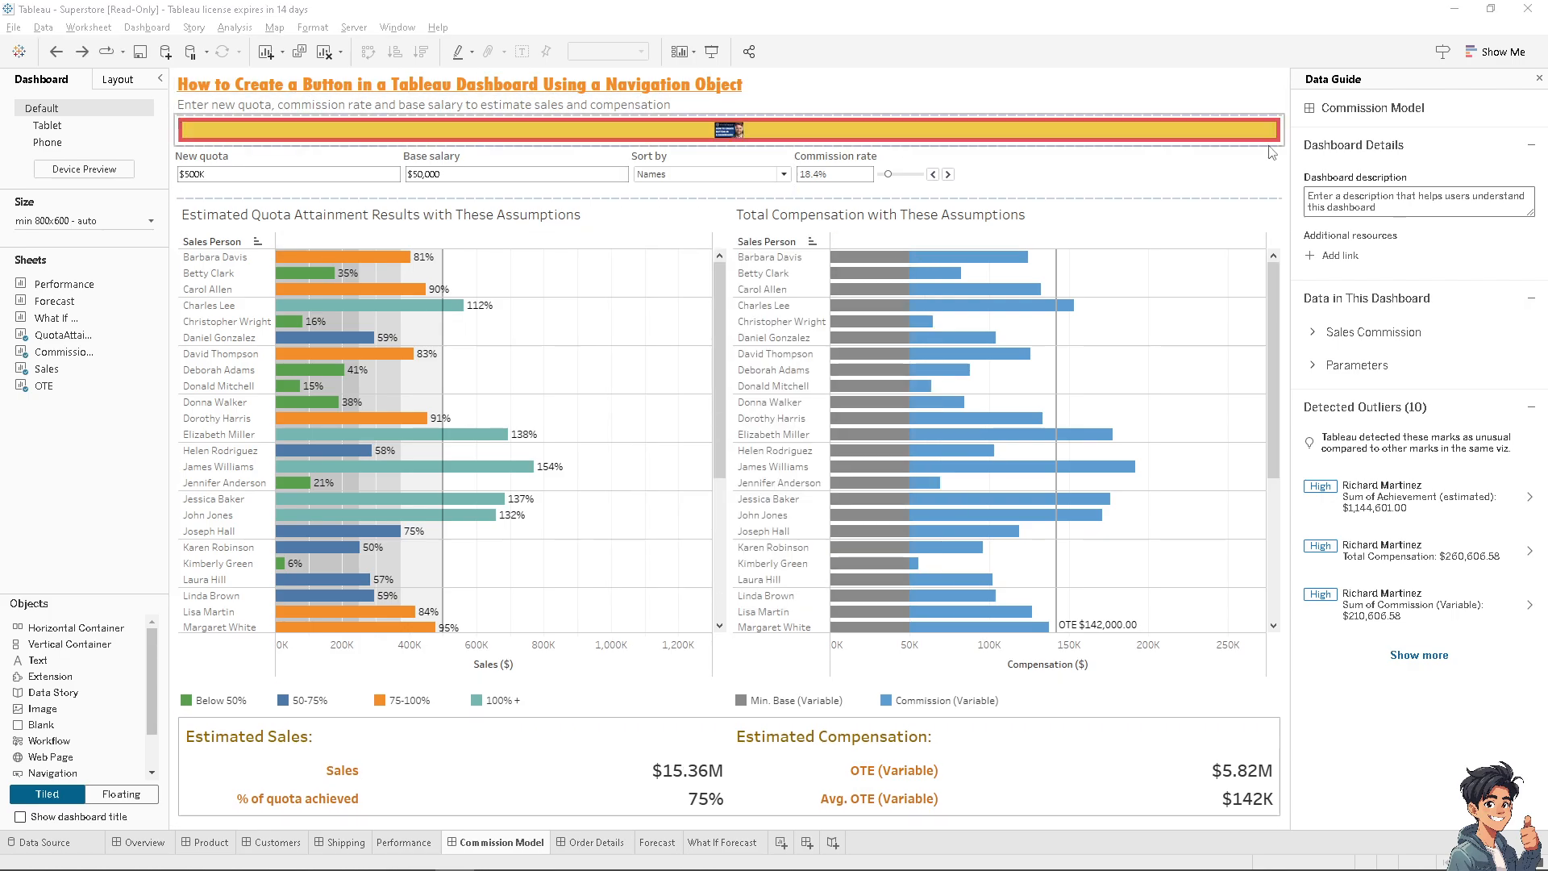
Increase the height of the navigation button beneath the subtitle so that its image is displayed large
{"action": "left_click_drag", "start_coordinate": [1264, 141], "coordinate": [1243, 341]}
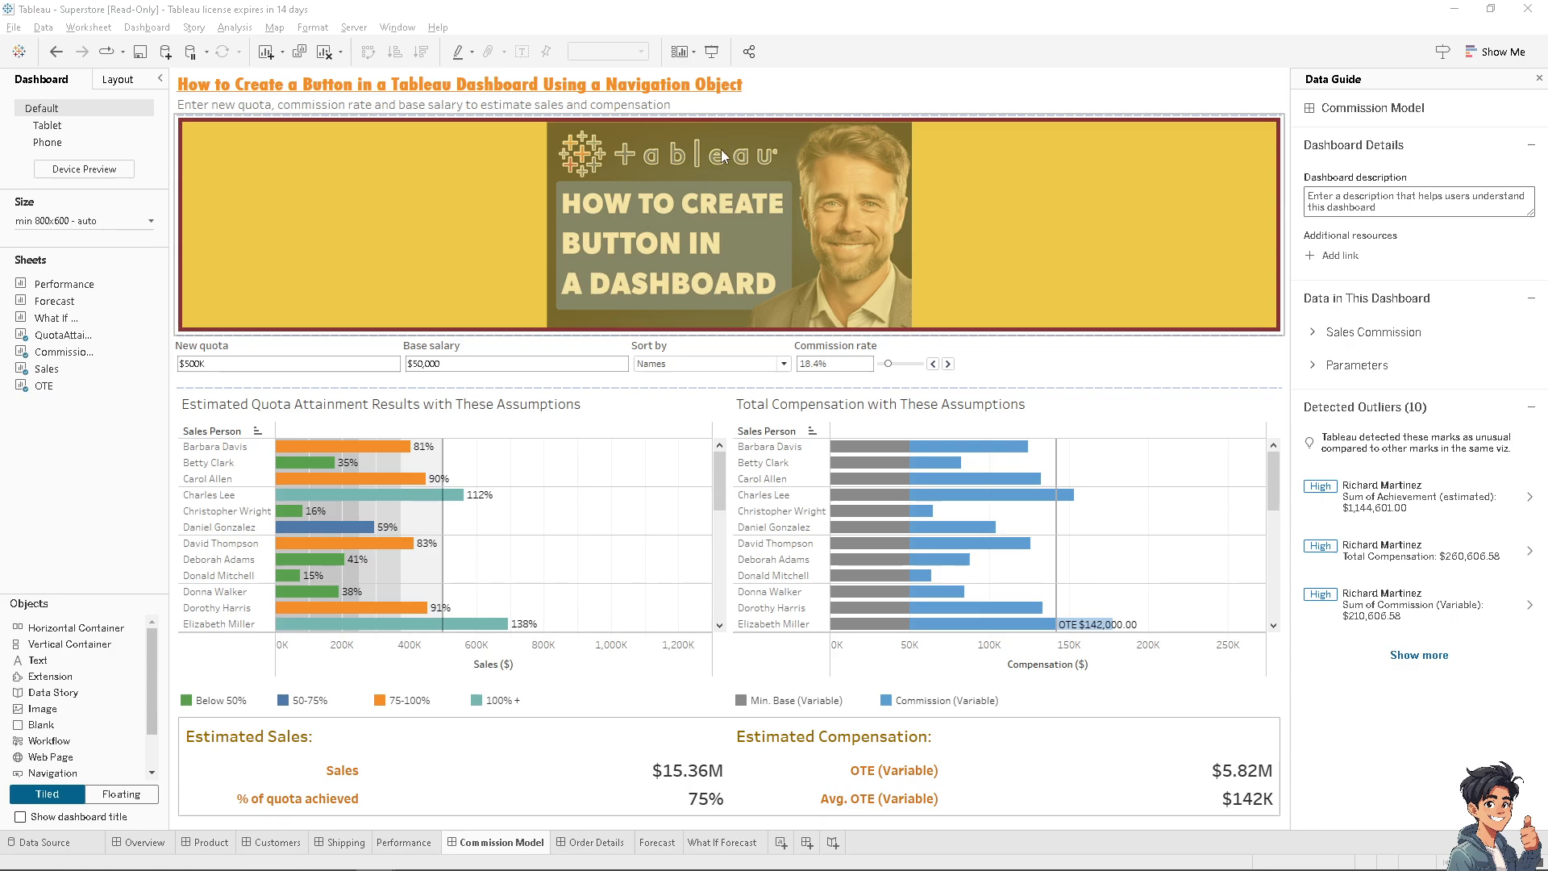
{"action": "left_click", "coordinate": [997, 181]}
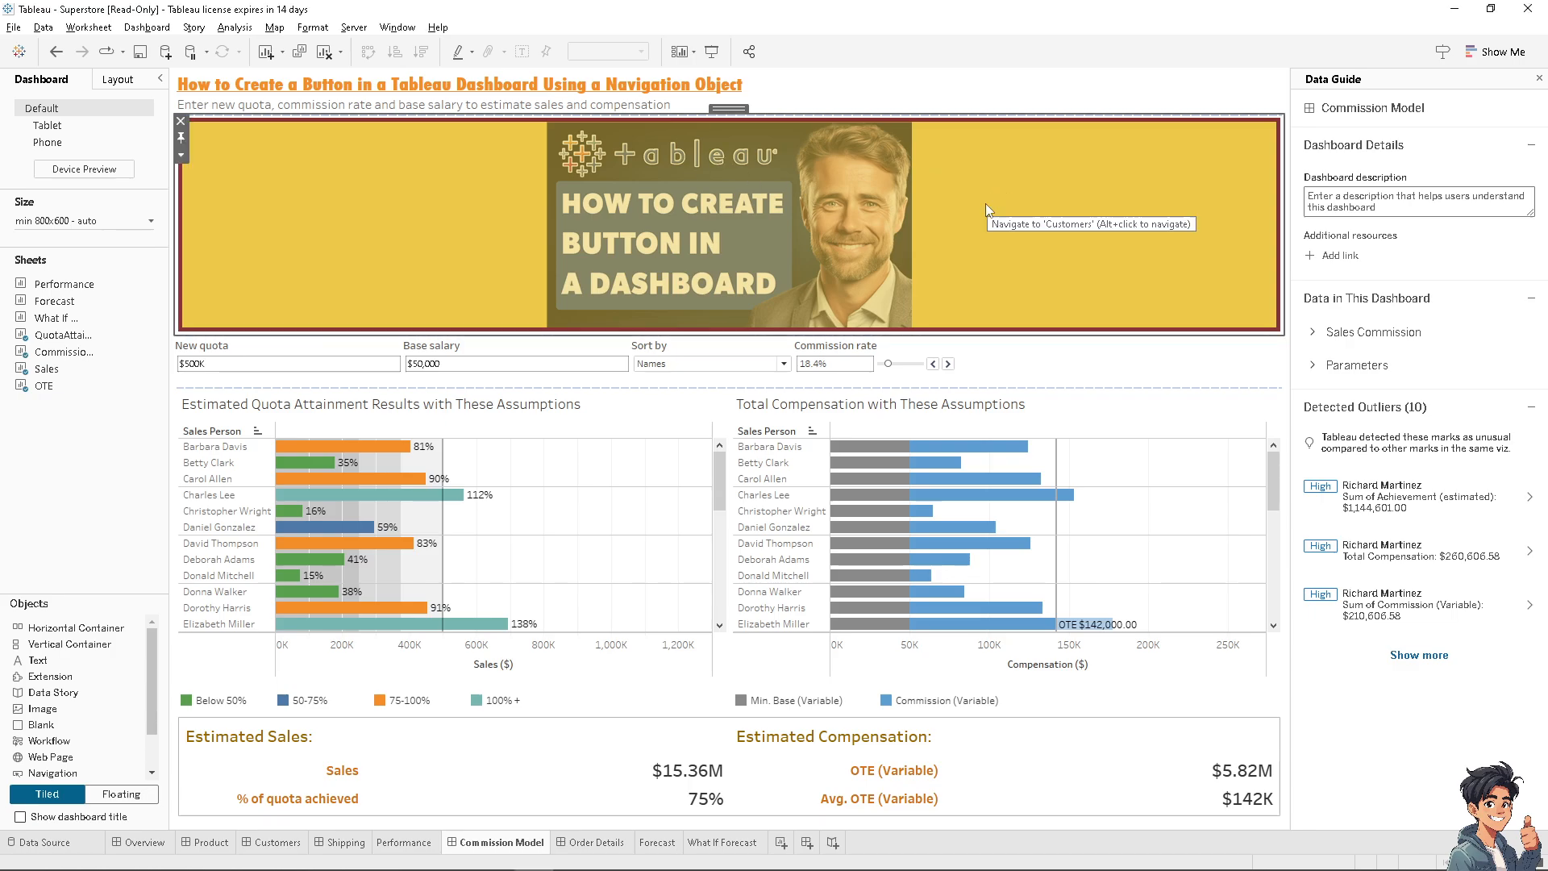
{"action": "left_click", "coordinate": [614, 416]}
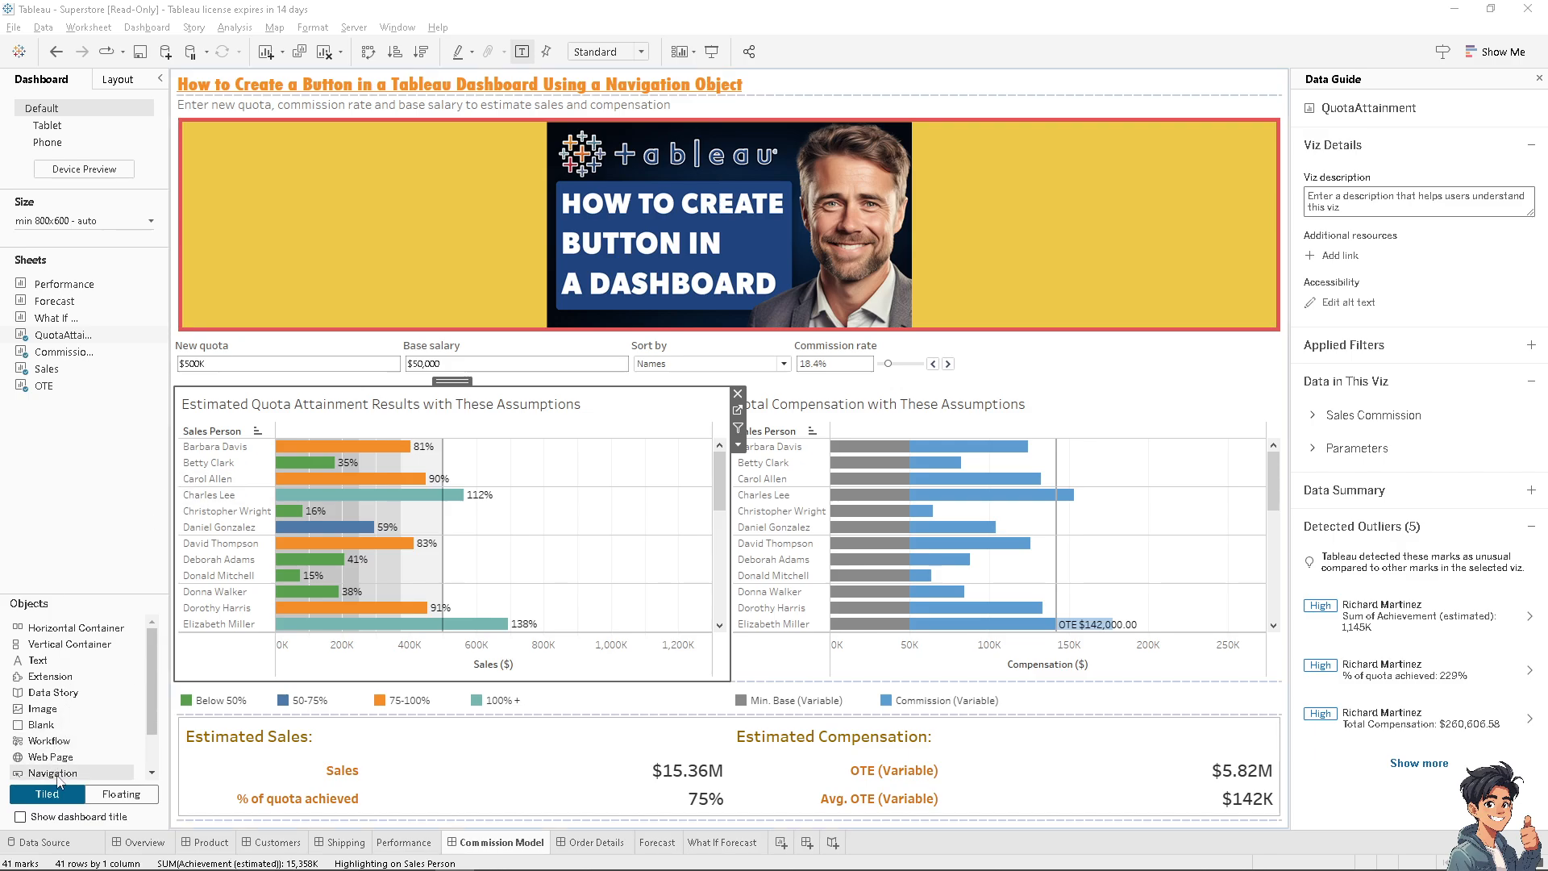
Add a second Navigation object between the two bar charts and give it the Image style with ANDY LOGO OBS.png
{"action": "left_click_drag", "start_coordinate": [58, 778], "coordinate": [633, 681]}
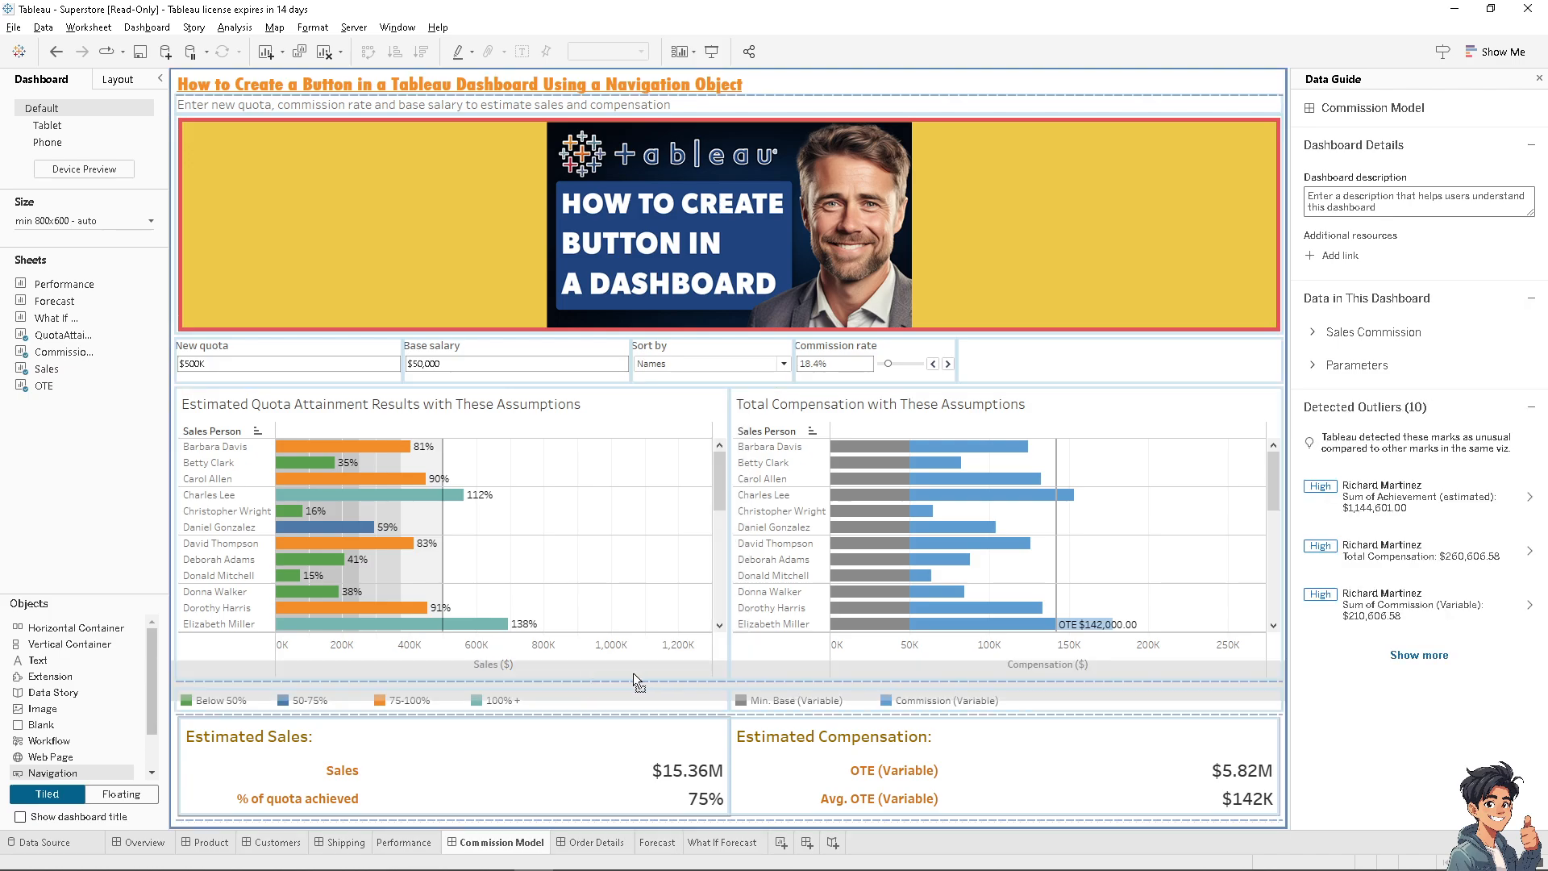
{"action": "left_click_drag", "start_coordinate": [739, 671], "coordinate": [742, 670]}
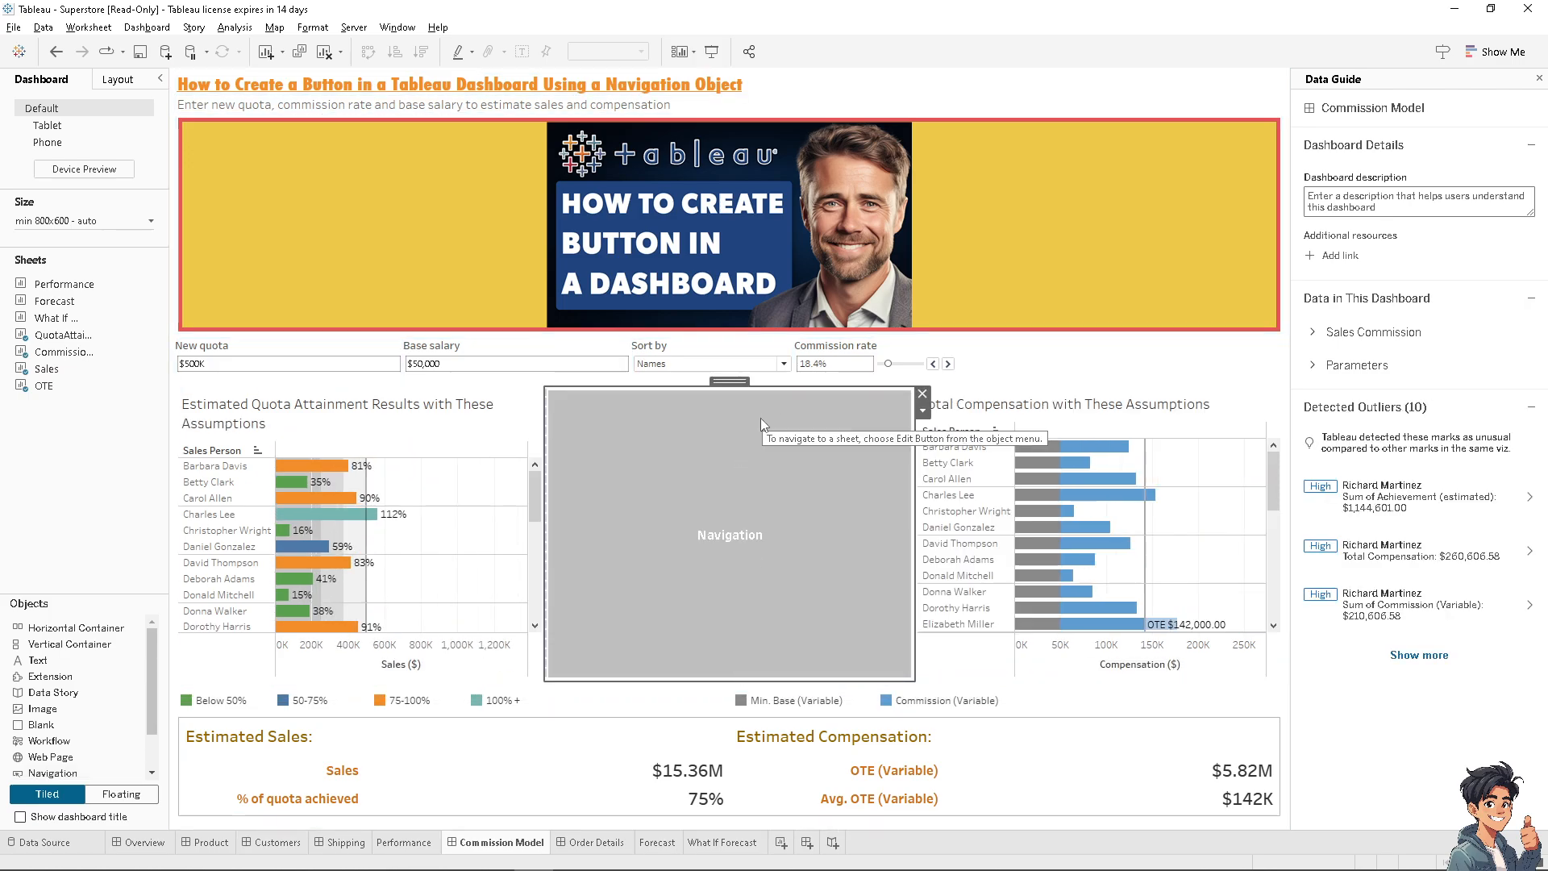
{"action": "right_click", "coordinate": [797, 414]}
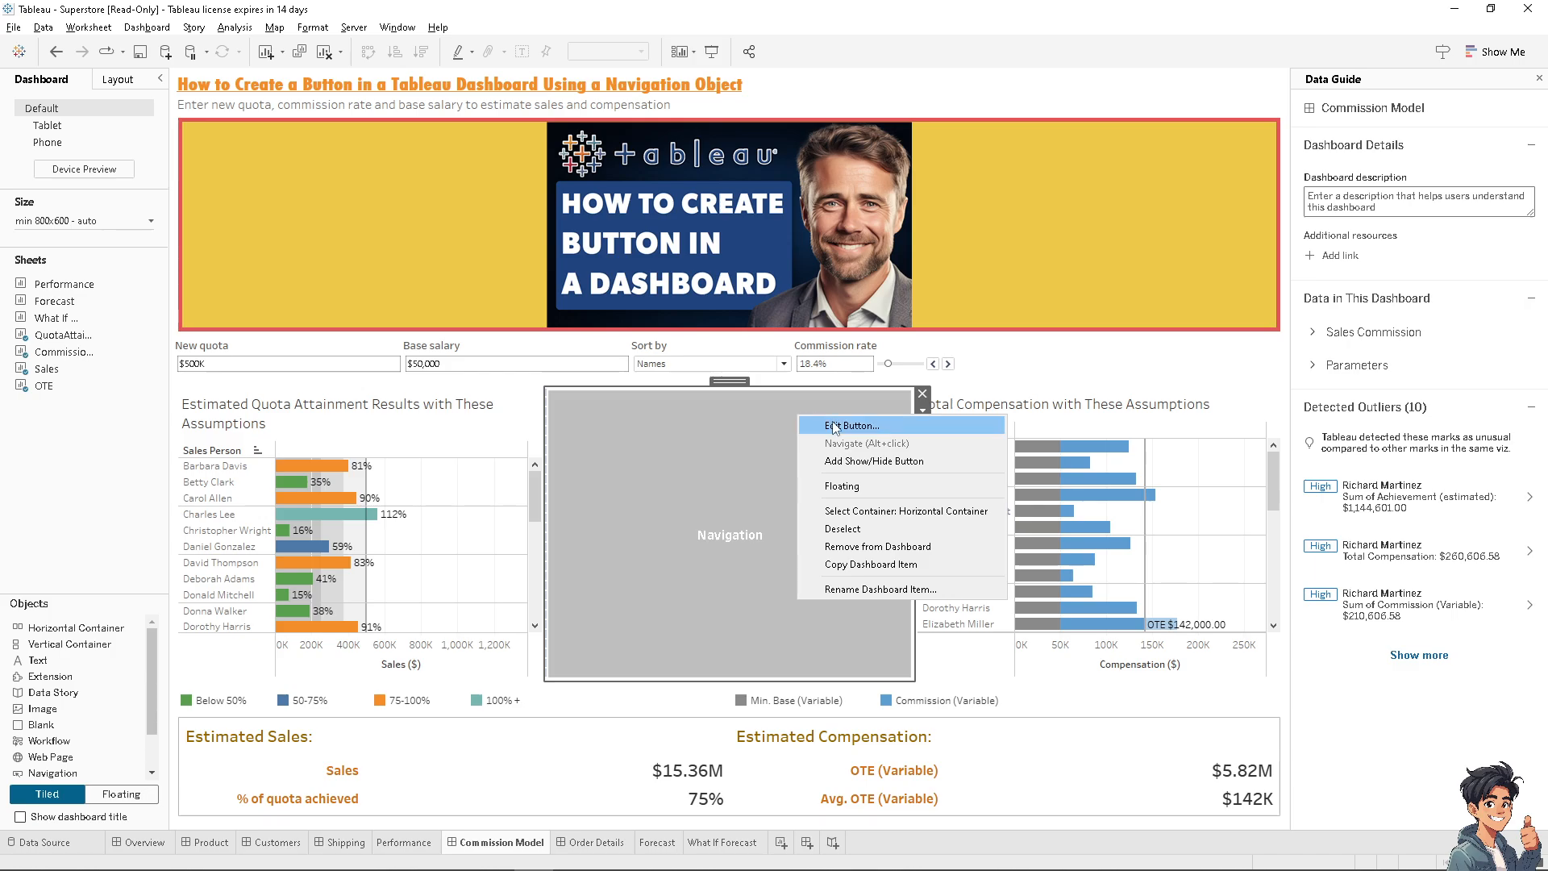
{"action": "left_click", "coordinate": [835, 425]}
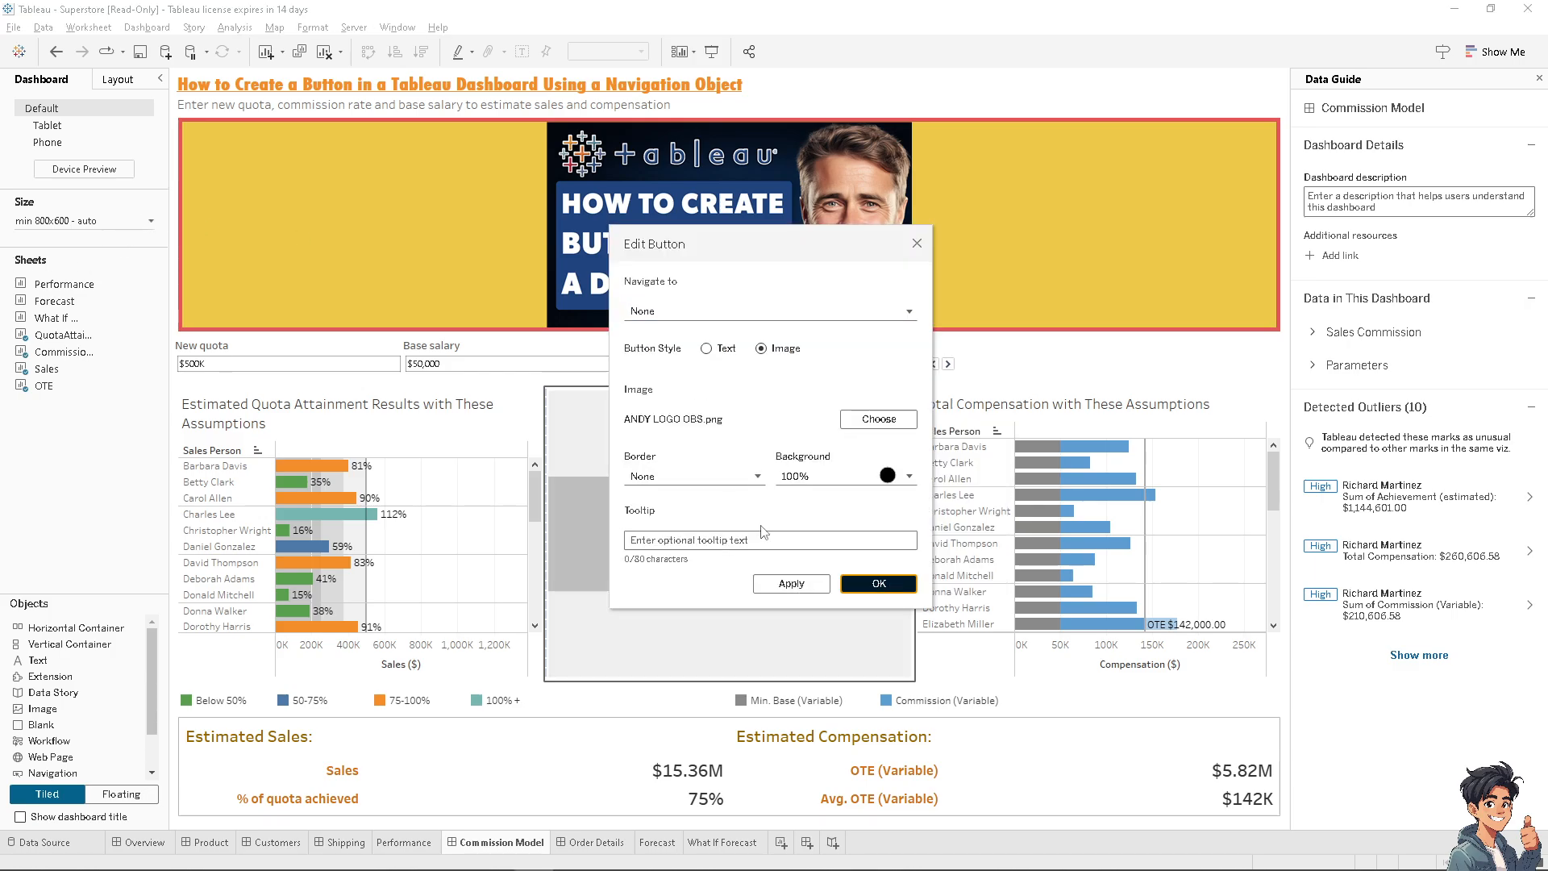
{"action": "left_click", "coordinate": [887, 589]}
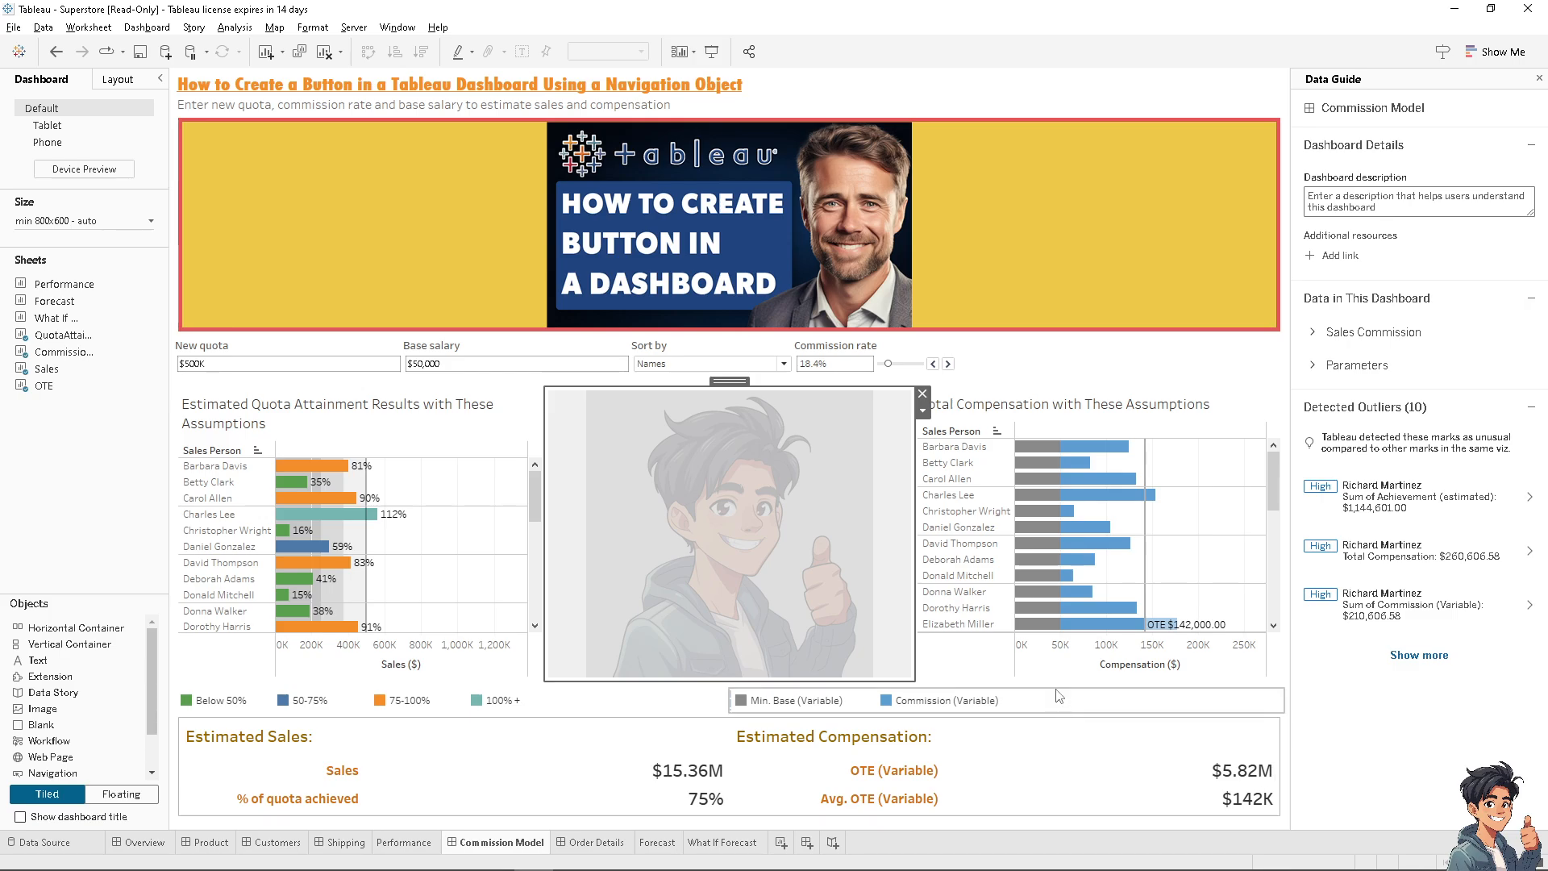
{"action": "left_click", "coordinate": [352, 438]}
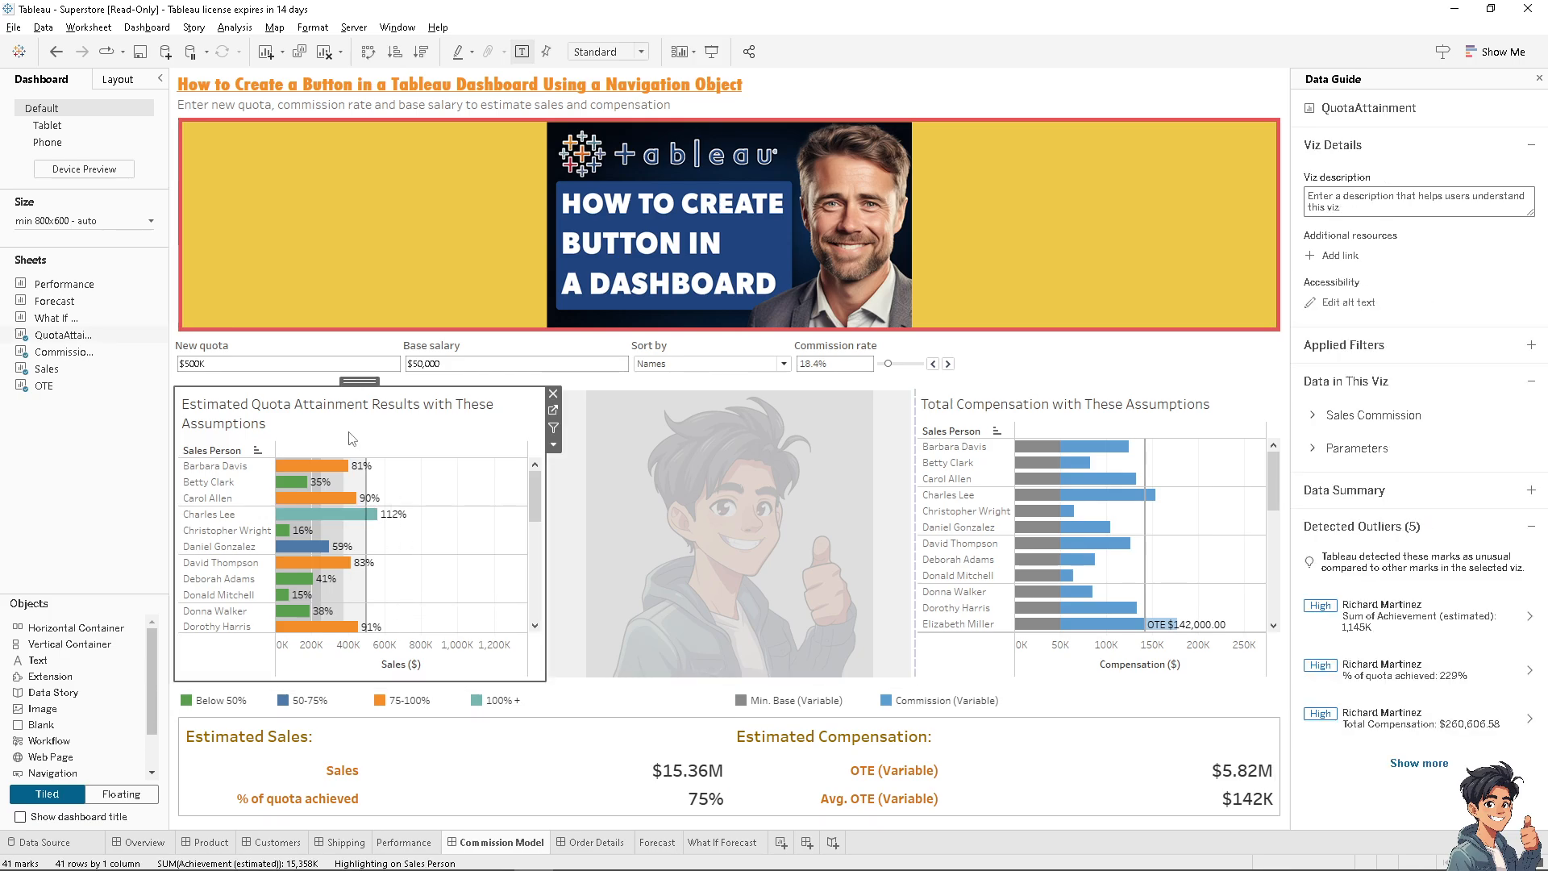